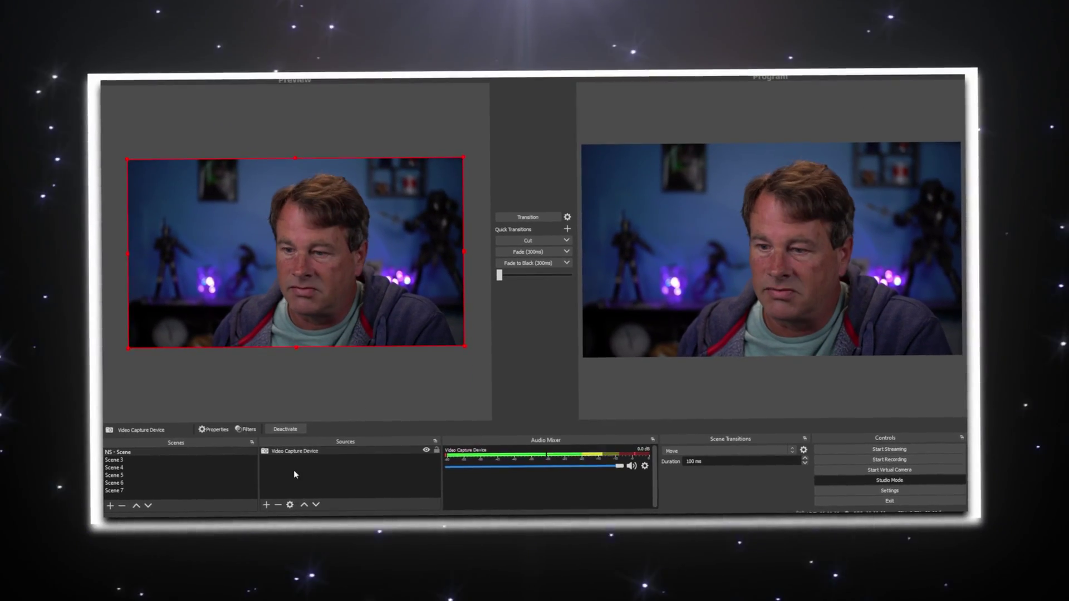
Turn on Studio Mode and fit the Video Capture Device source in the preview to the screen
click(150, 462)
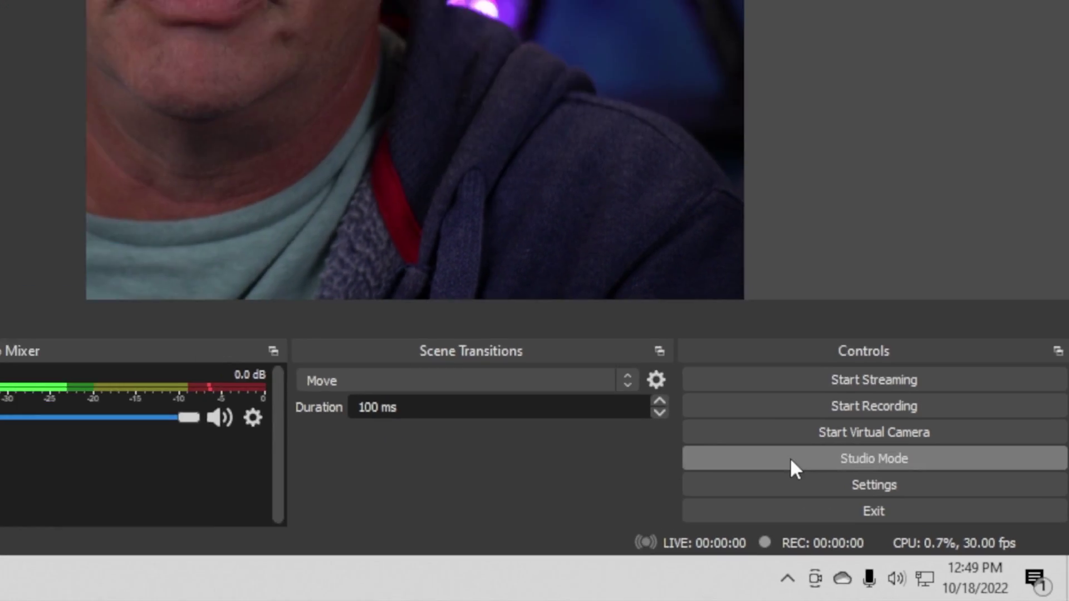
click(790, 458)
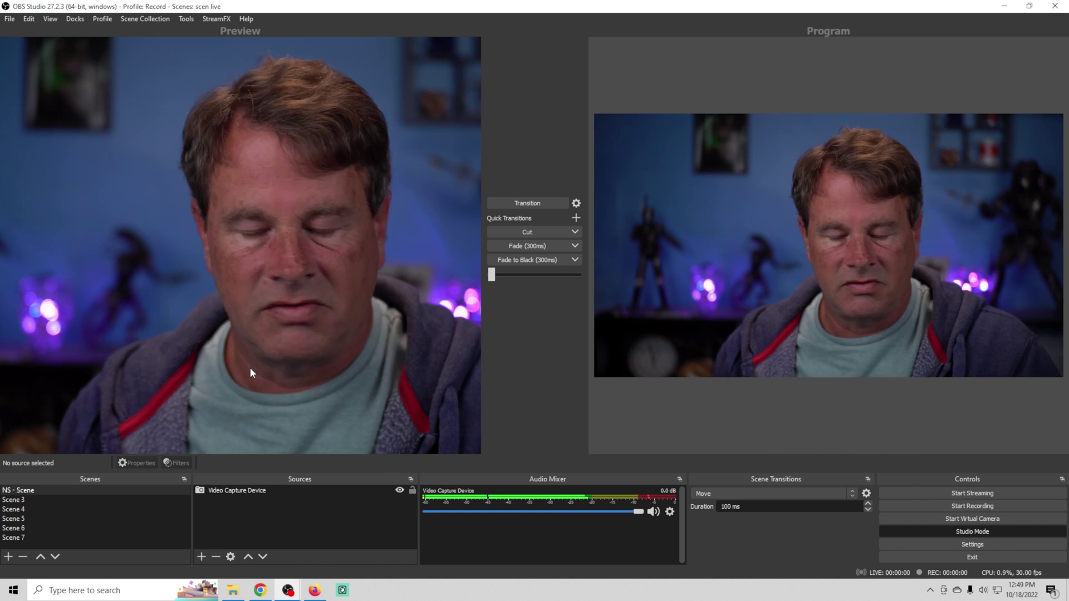
click(251, 368)
key(ctrl+f)
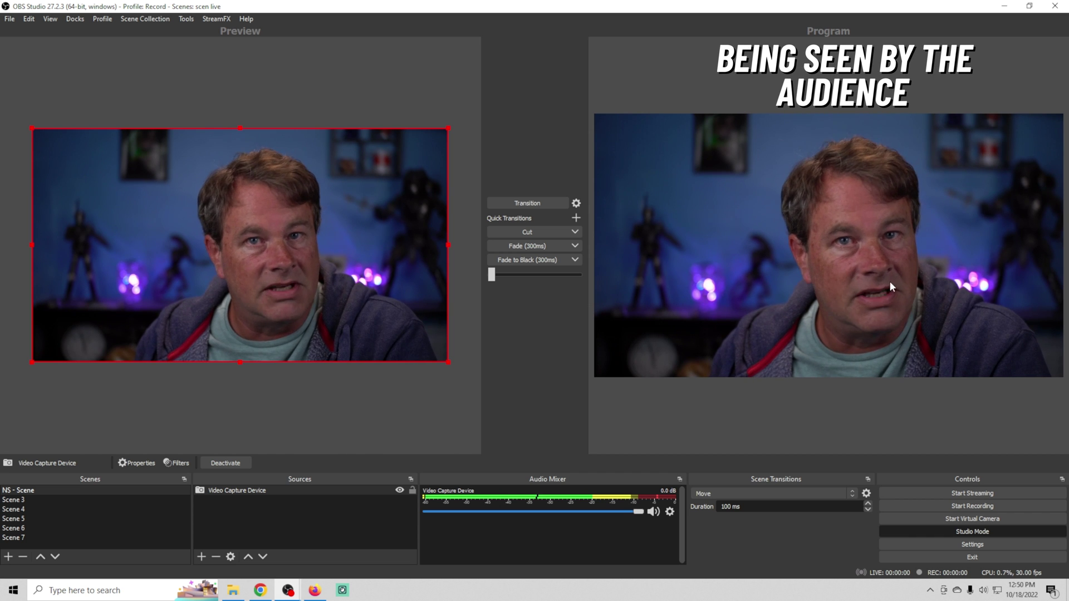
Load Scene 4, Scene 3 and Scene 7 into the preview in turn, playing Media Source 4 in Scene 7
click(68, 509)
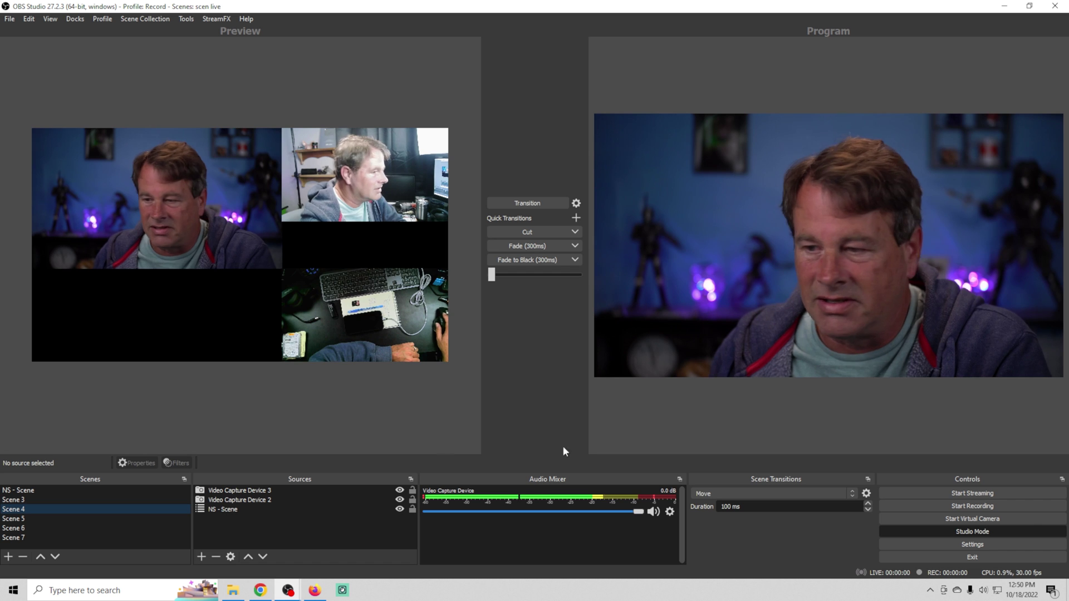
click(82, 500)
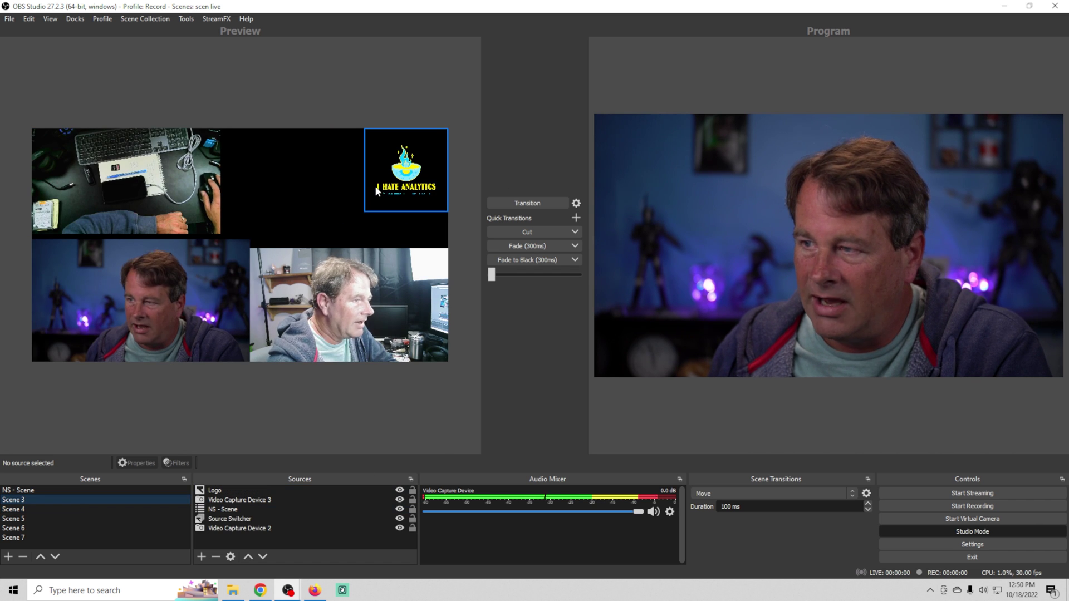
click(398, 490)
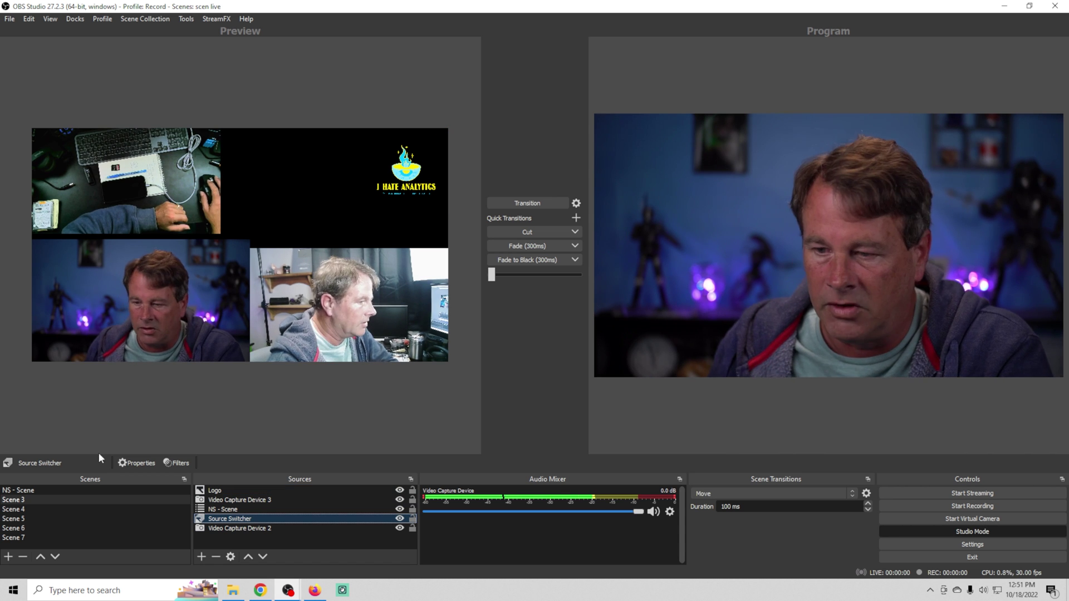
click(52, 537)
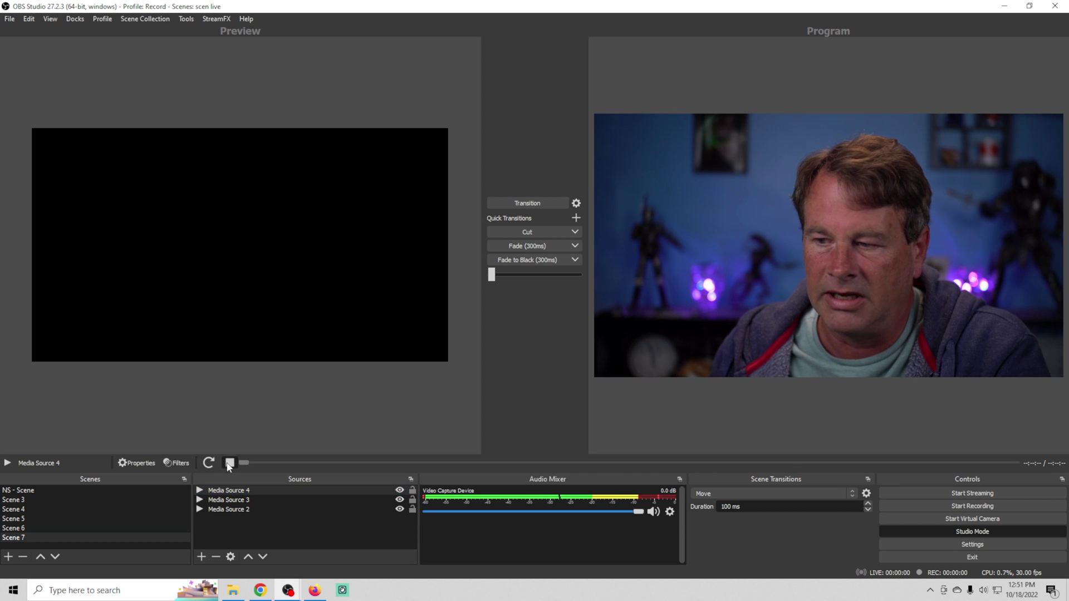
click(208, 462)
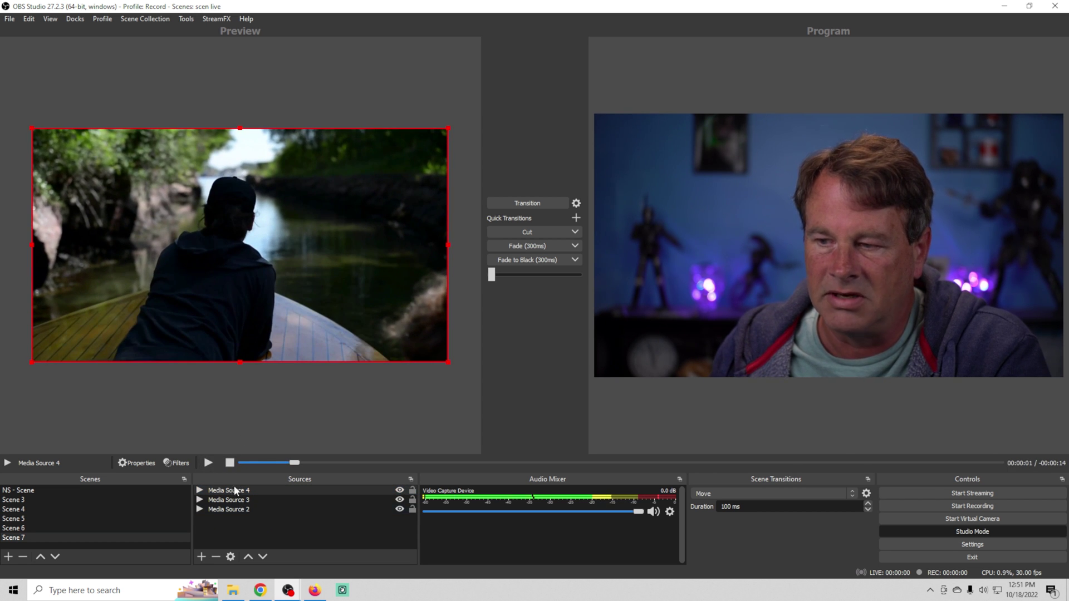
Load Scene 6 into the preview and transition it to the live program
click(78, 528)
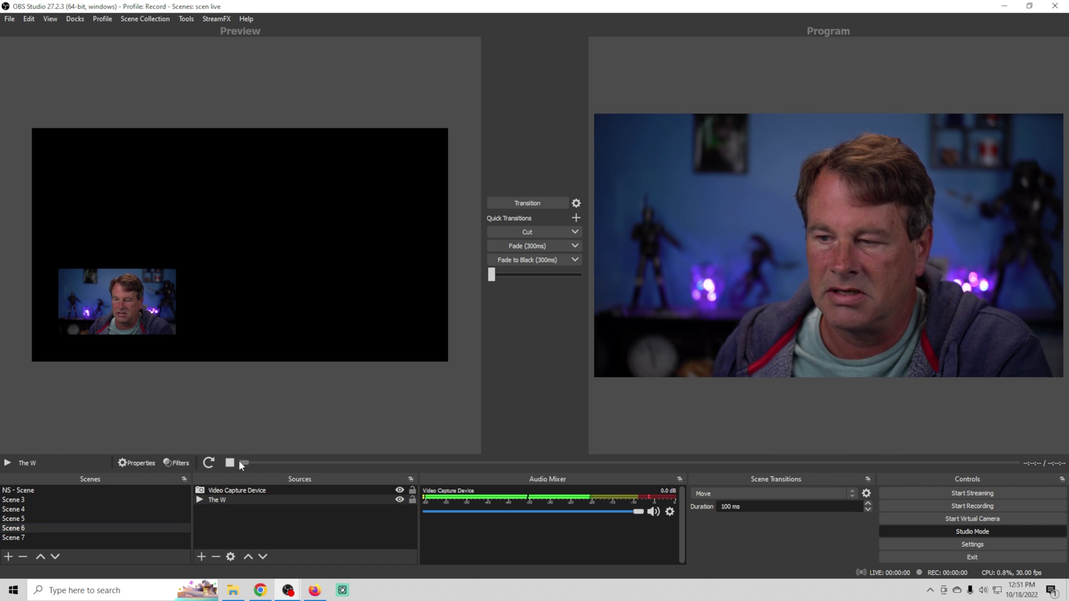
click(239, 462)
click(229, 463)
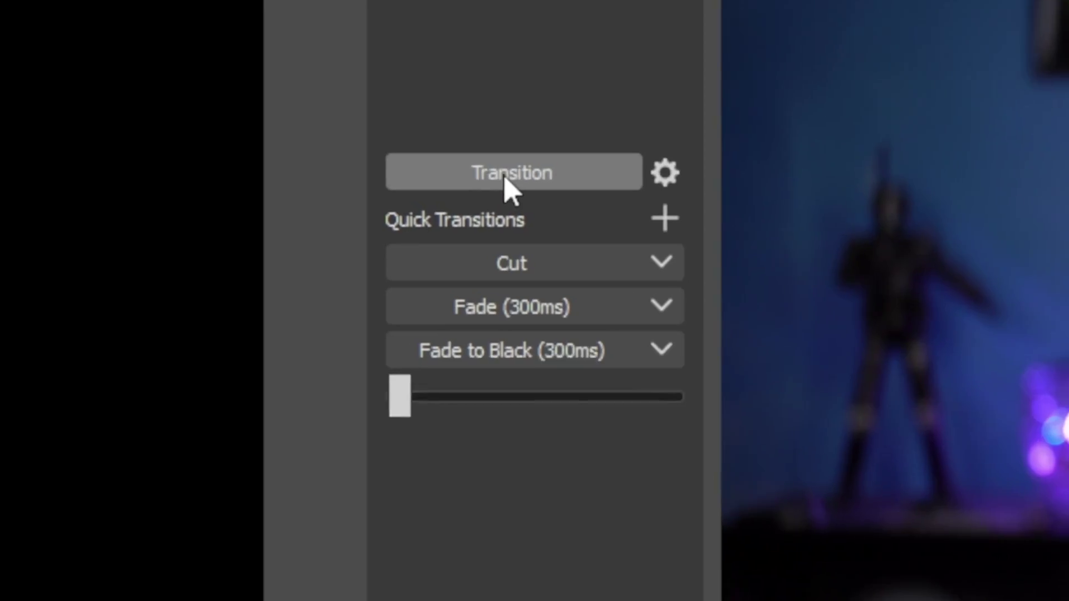
click(526, 205)
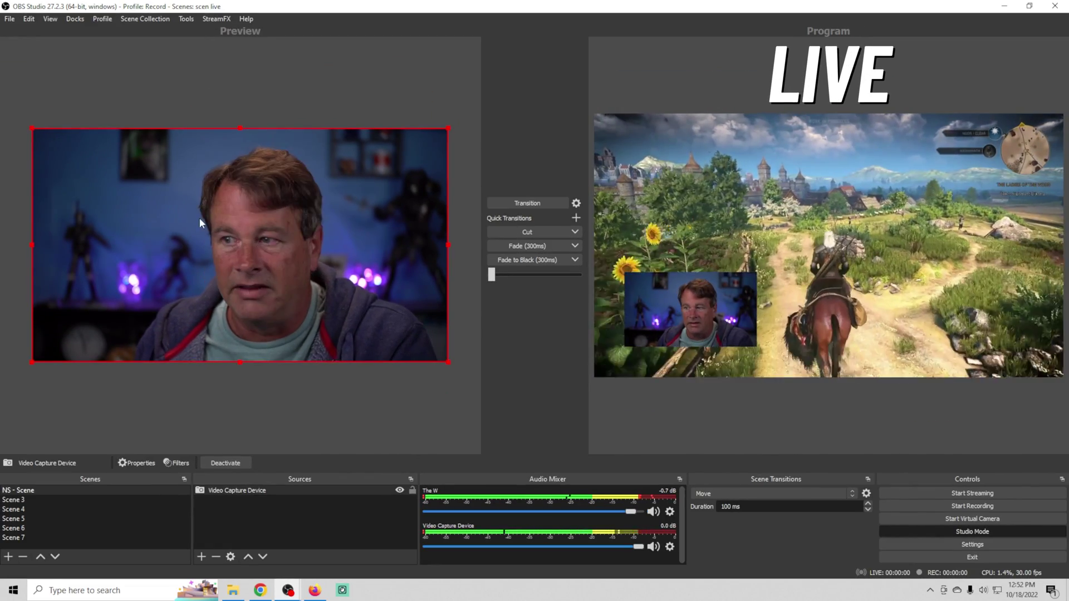
Load Scene 4 into the preview and add a new Text (GDI+) source called "names" to it
click(43, 510)
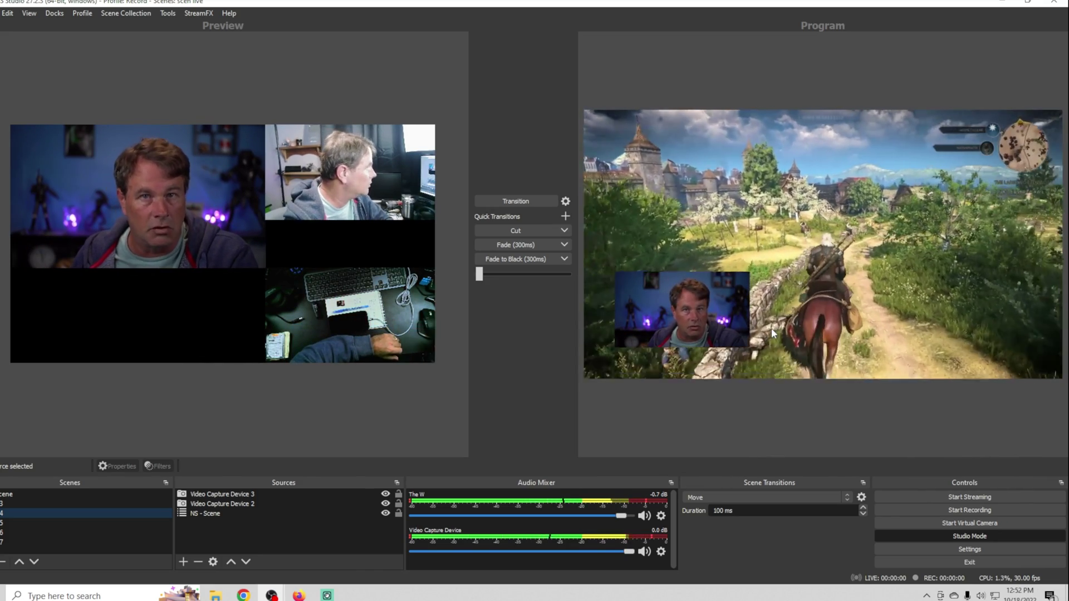
click(184, 563)
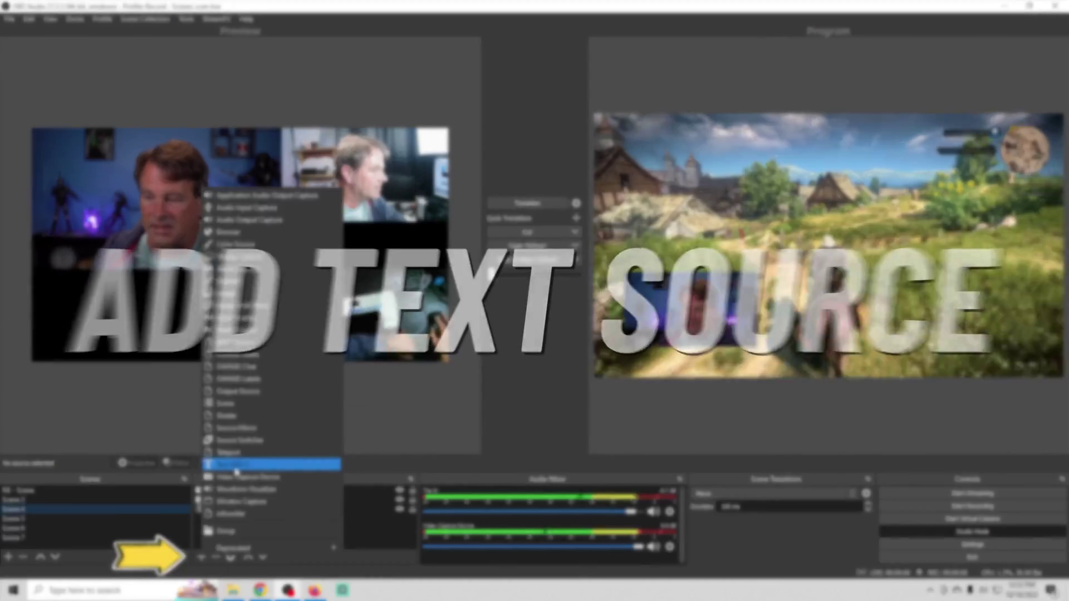
click(234, 464)
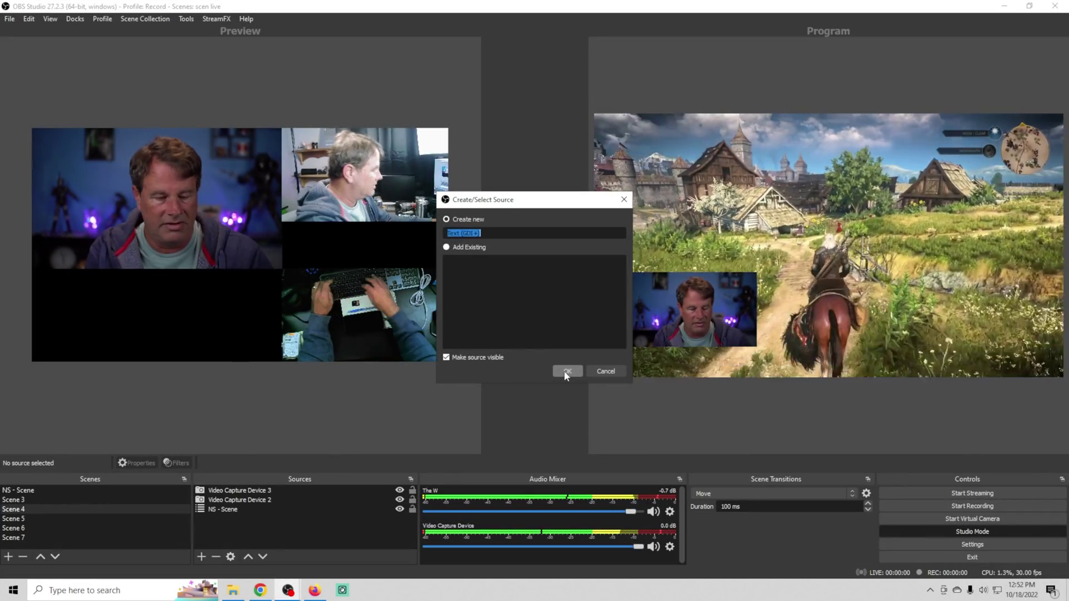
text(names)
click(574, 372)
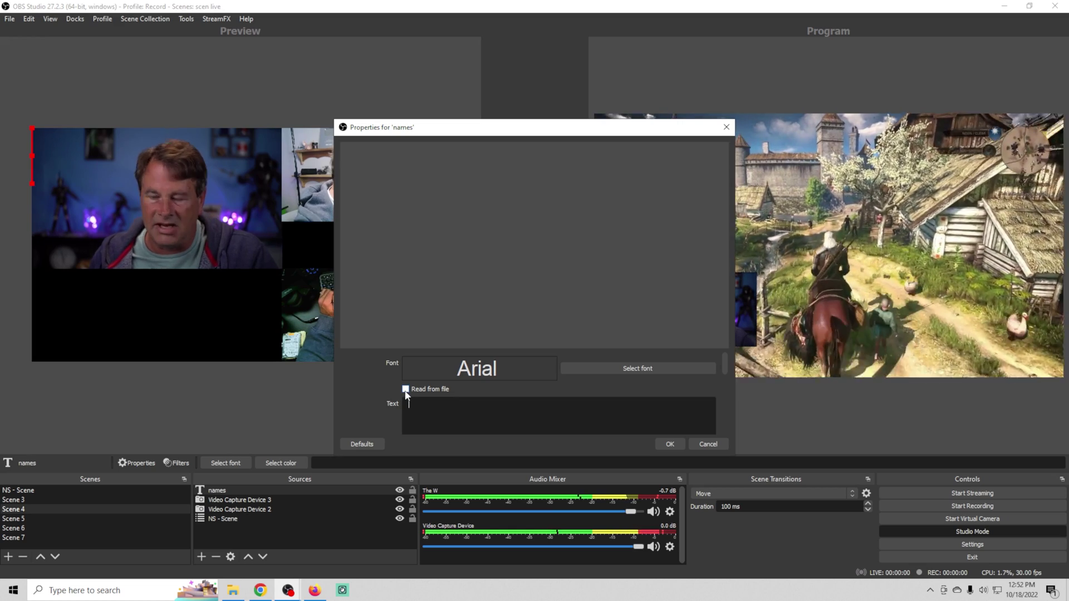
Set the content of the names text source to "Donation Names:" followed by three comma-separated donor first names
click(405, 408)
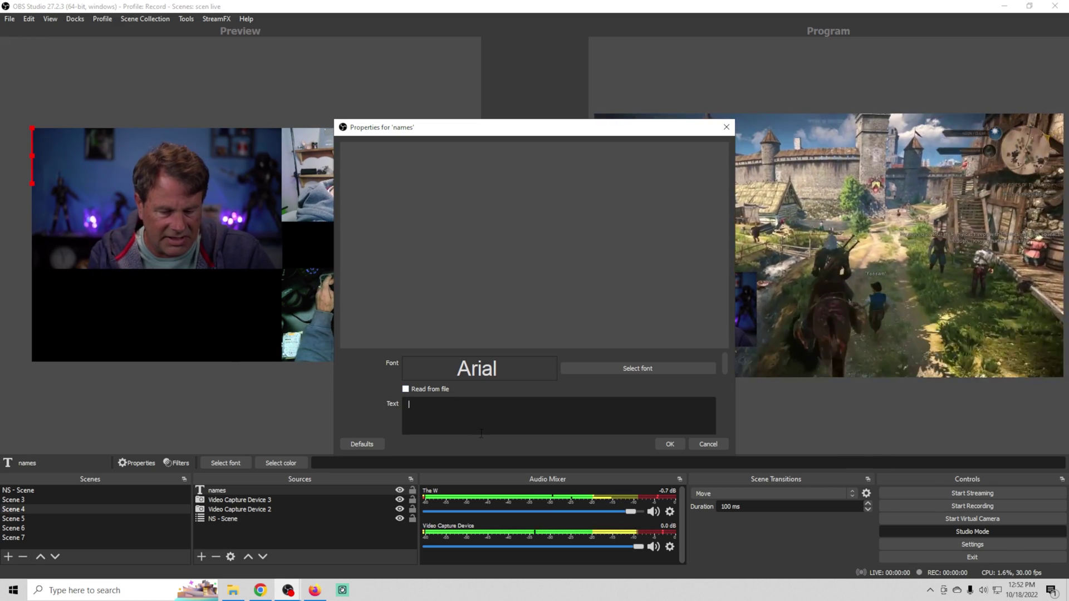
text(Donation Names: Bob,  George, Tim)
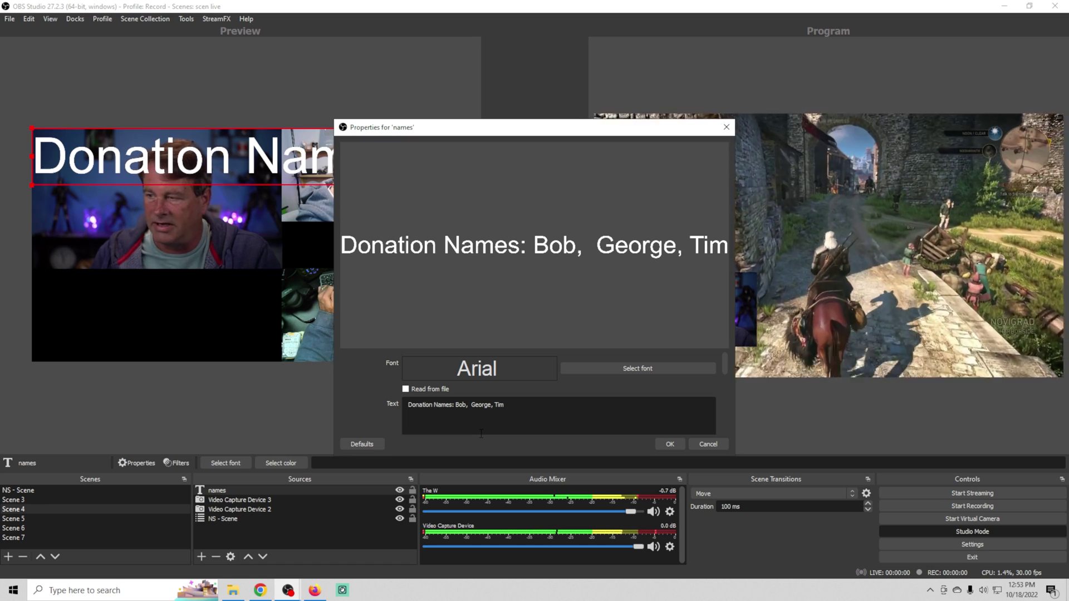
click(664, 443)
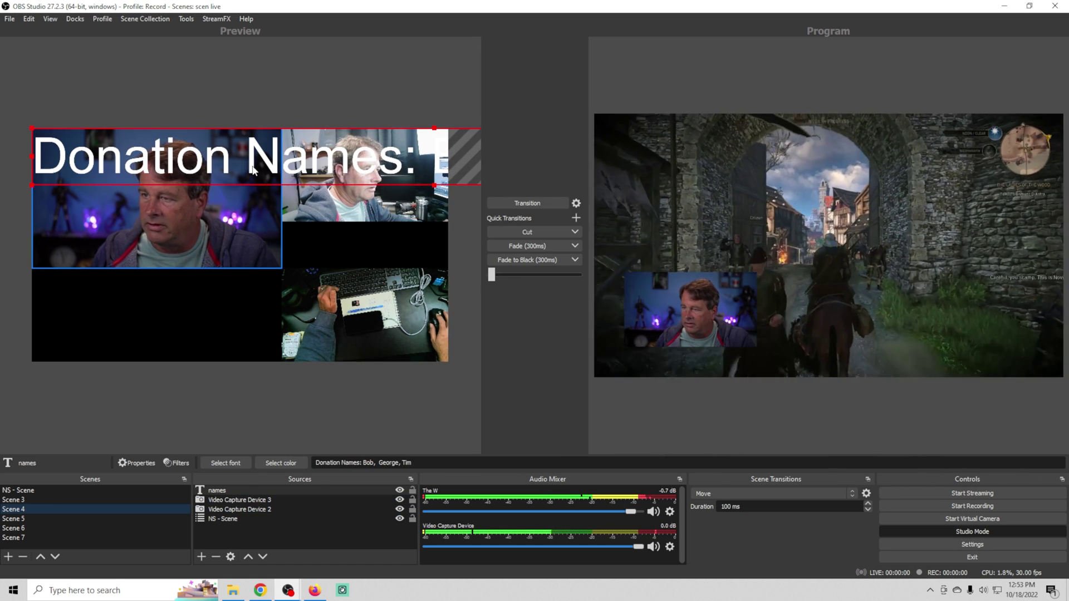
Move the donation text to the bottom edge of the Scene 4 canvas and scale it down into the lower-left corner
drag(252, 170, 247, 347)
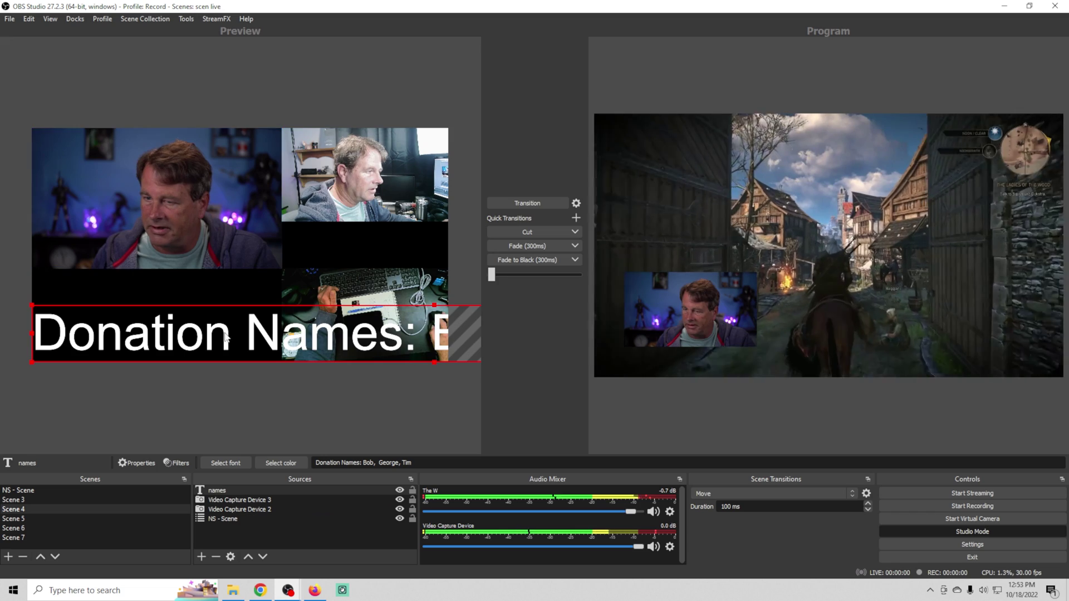
drag(35, 307, 85, 345)
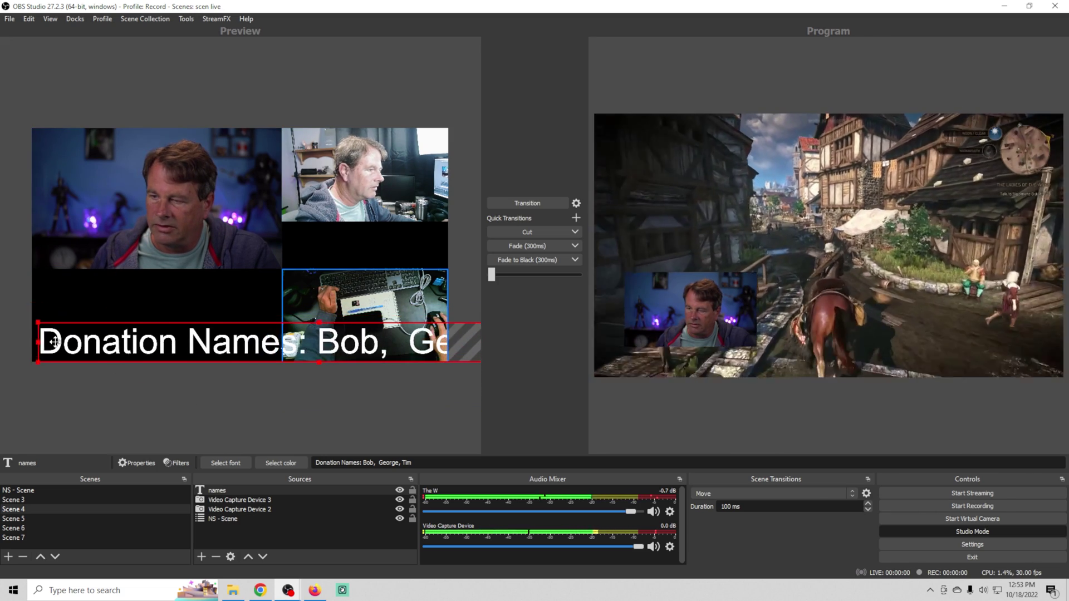
drag(55, 342, 46, 344)
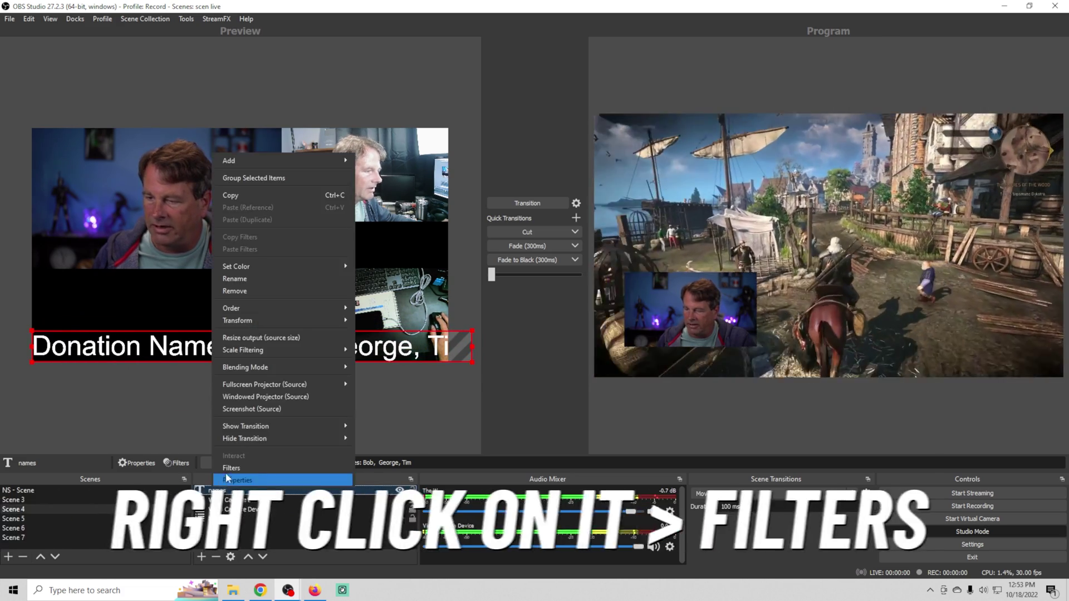
Add a Scroll filter to the names source and set its horizontal speed to 125
click(230, 467)
click(307, 486)
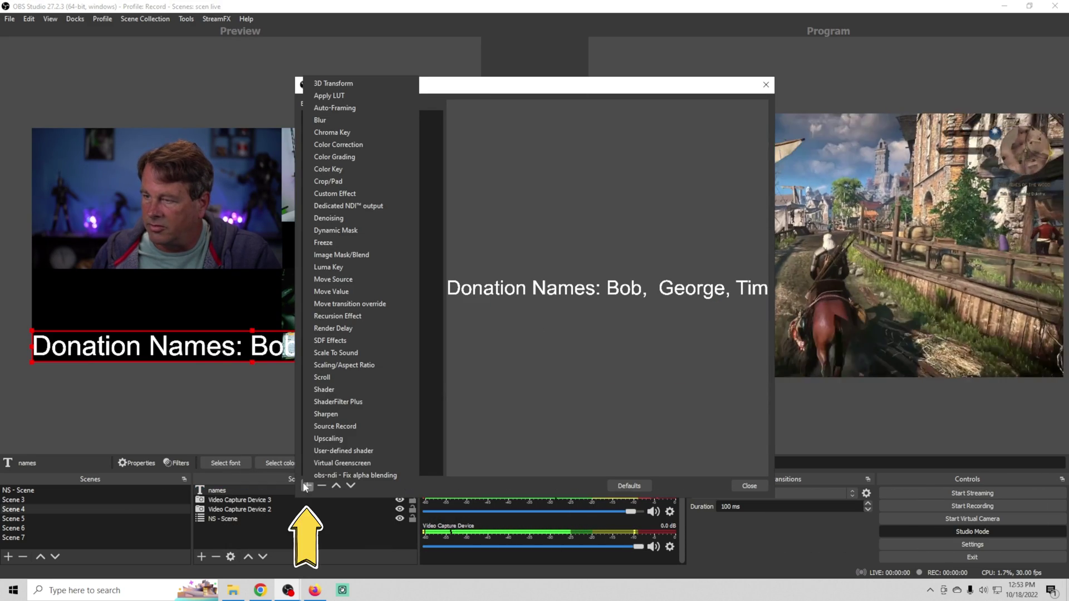
click(345, 377)
key(Return)
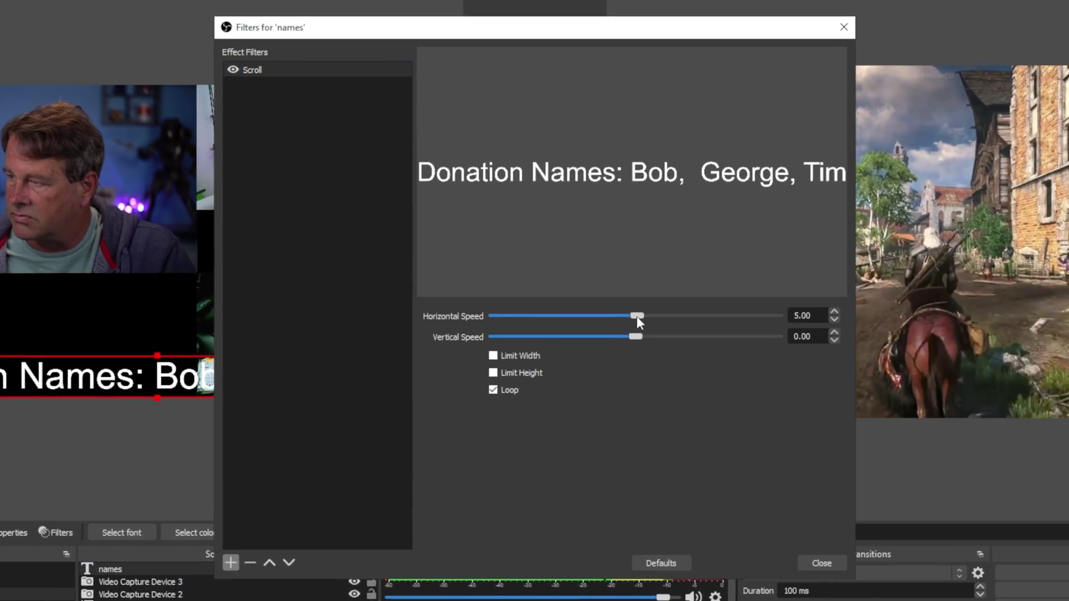
drag(622, 311, 676, 320)
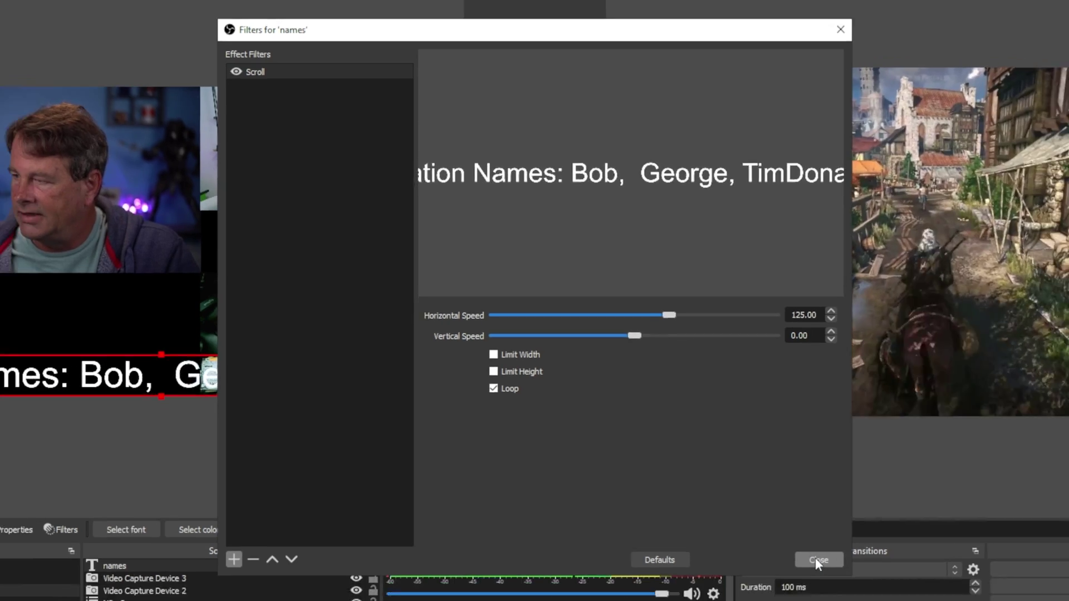
click(817, 559)
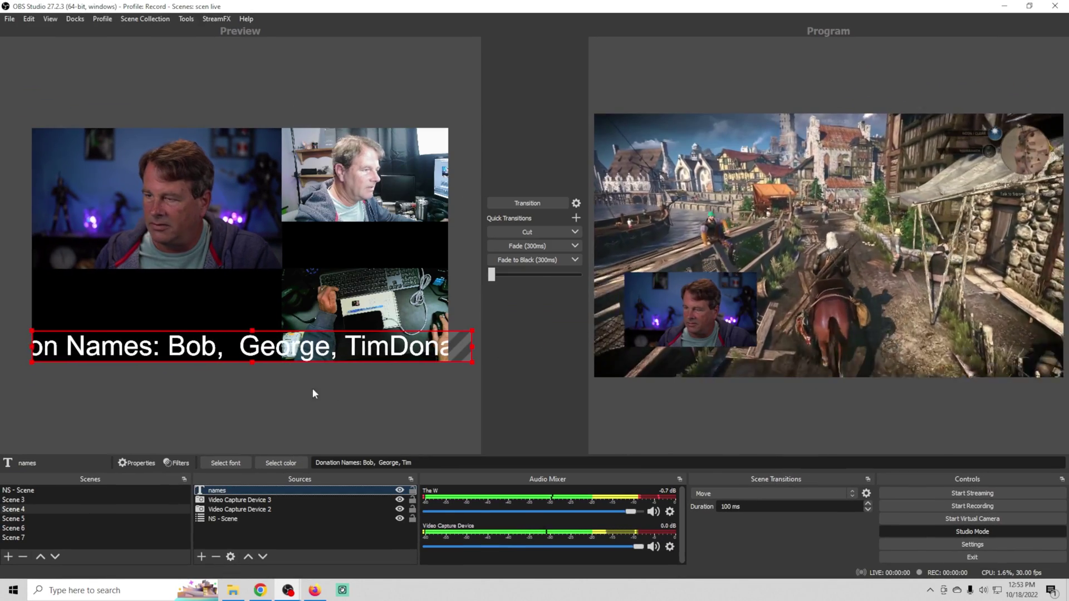
Append blank spaces after the last donor in the names text and transition Scene 4 to the live program
right_click(239, 490)
click(264, 472)
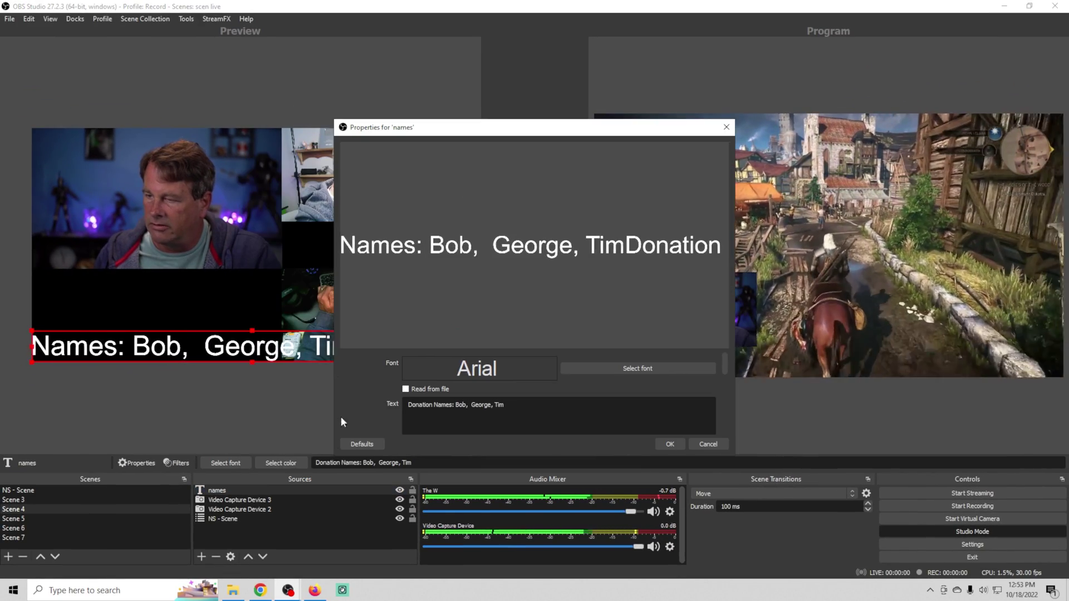
click(518, 411)
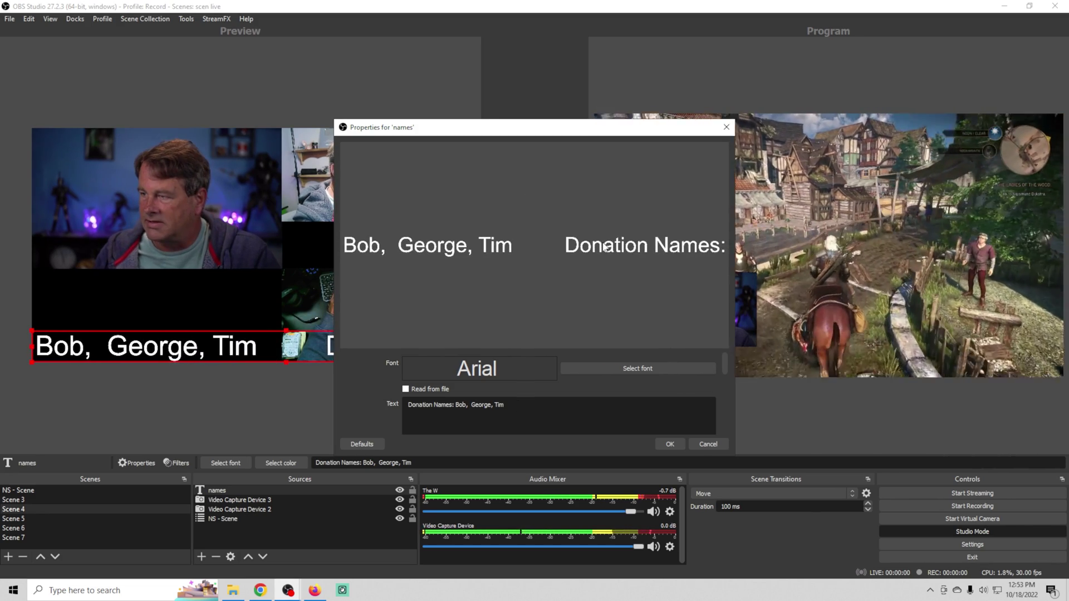
click(668, 443)
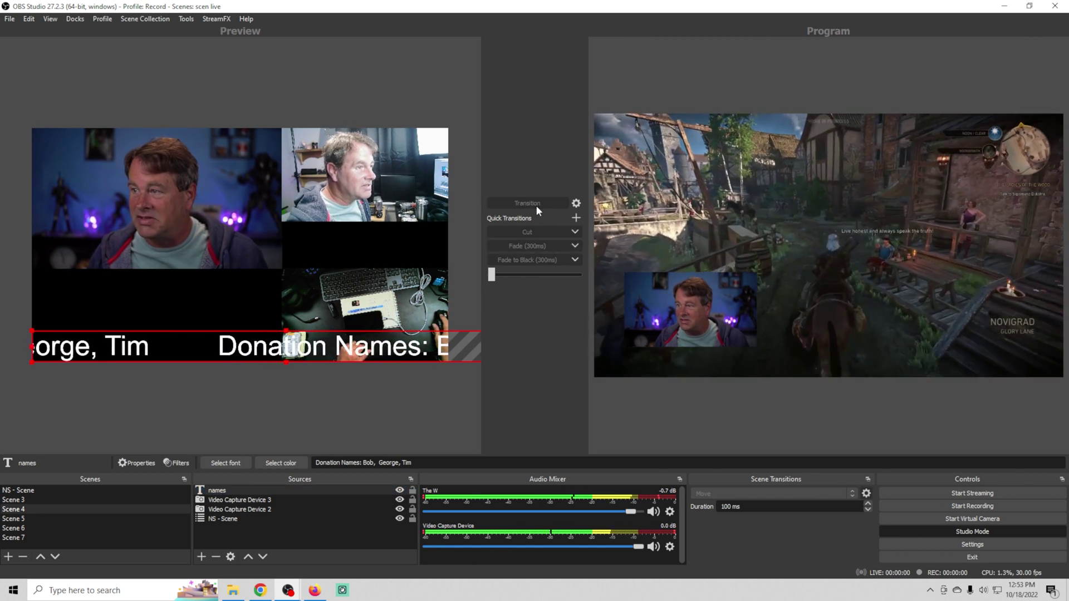
click(536, 205)
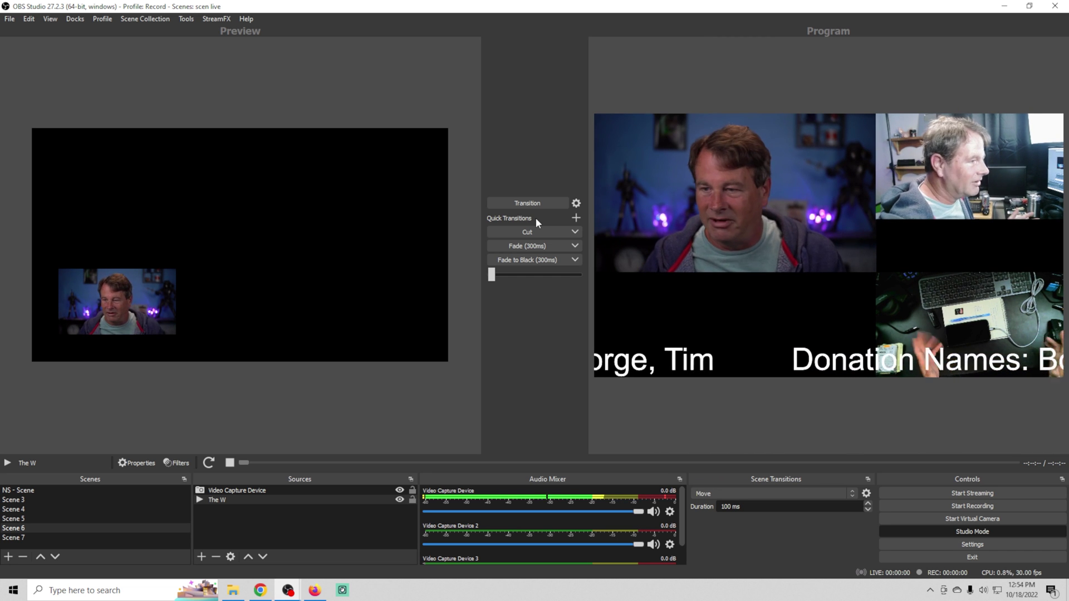
Add the existing Logo image source to Scene 6
click(201, 557)
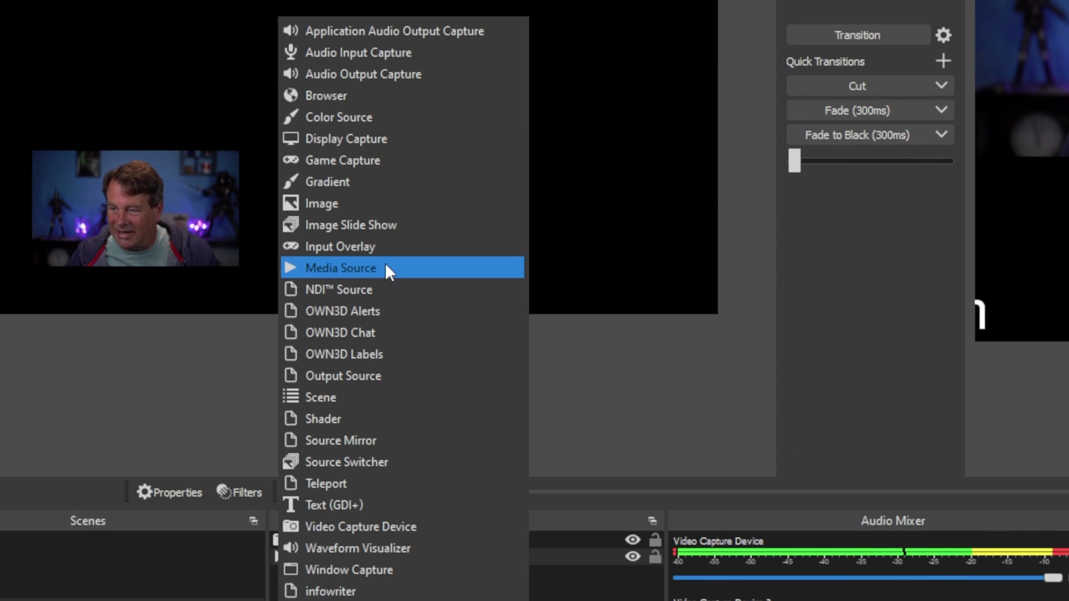
click(356, 203)
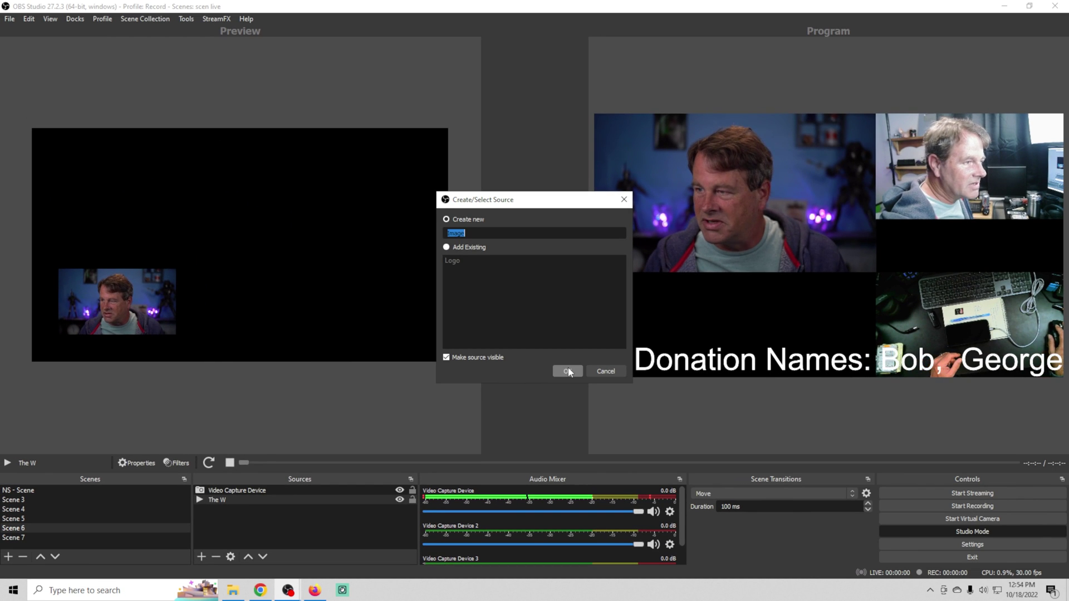
click(448, 261)
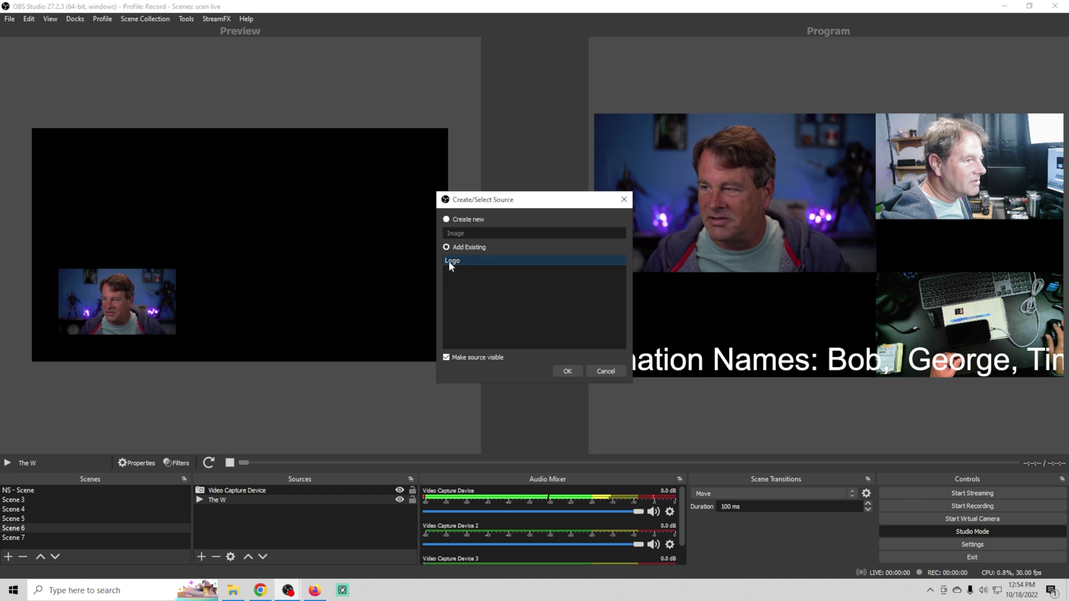
click(567, 371)
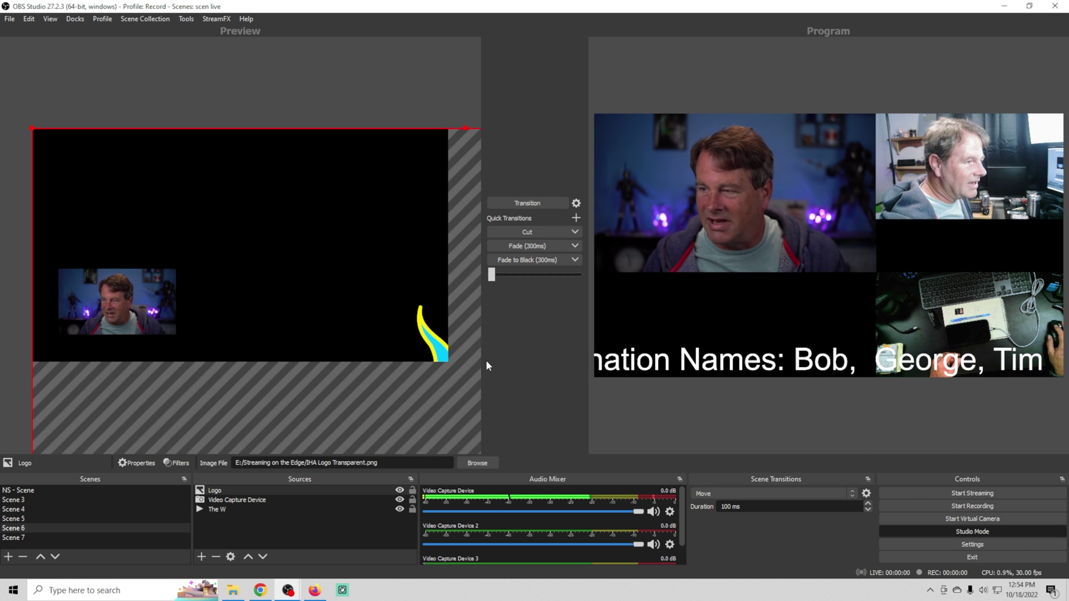
Fit the logo to the Scene 6 canvas and scale it down into the canvas's upper-right corner
right_click(429, 351)
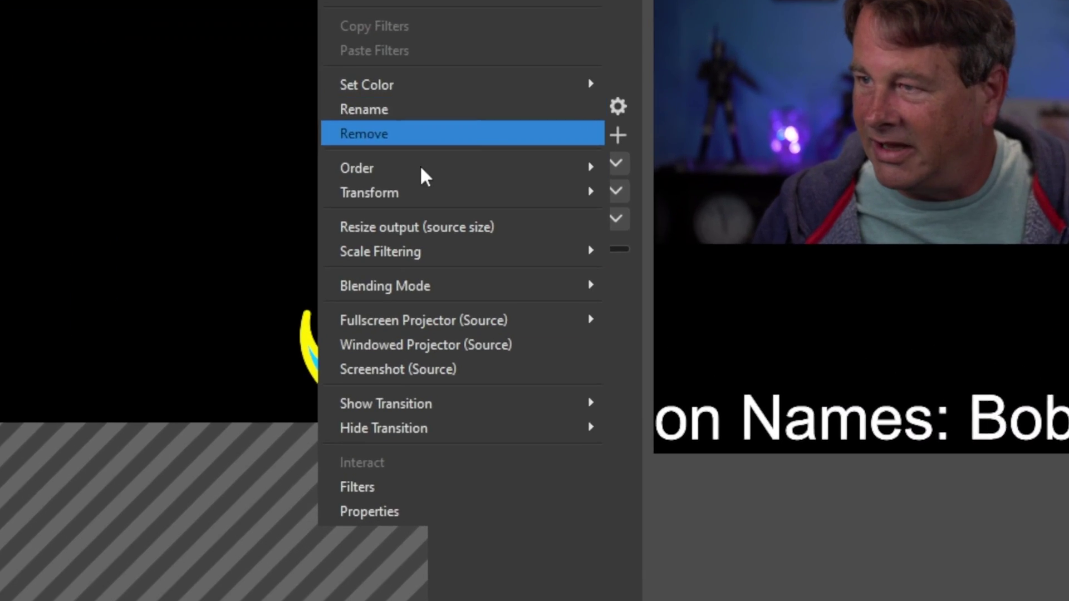
mouse_move(481, 239)
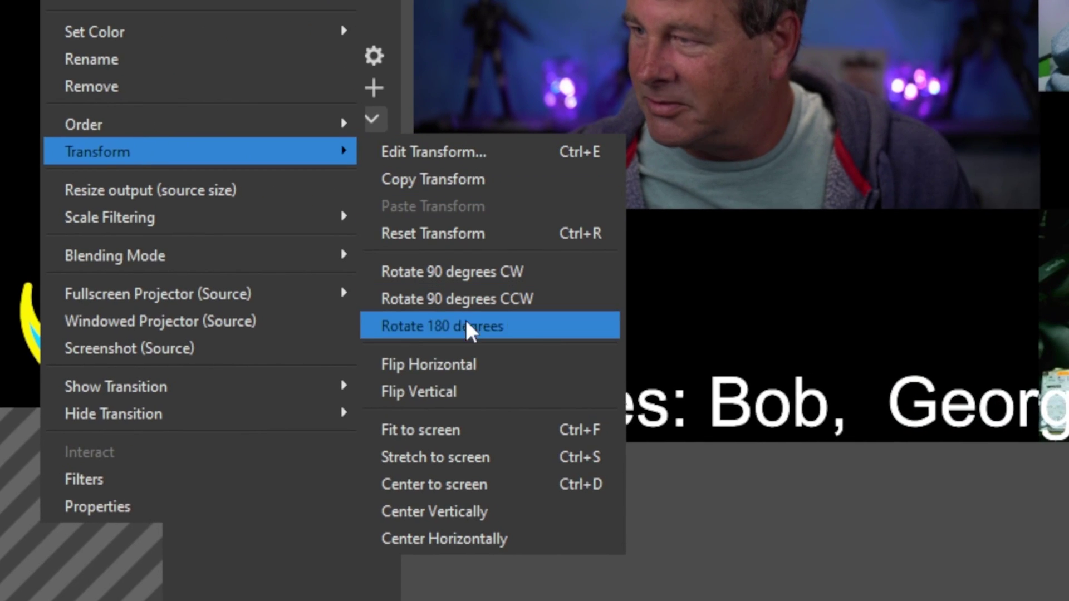
click(727, 458)
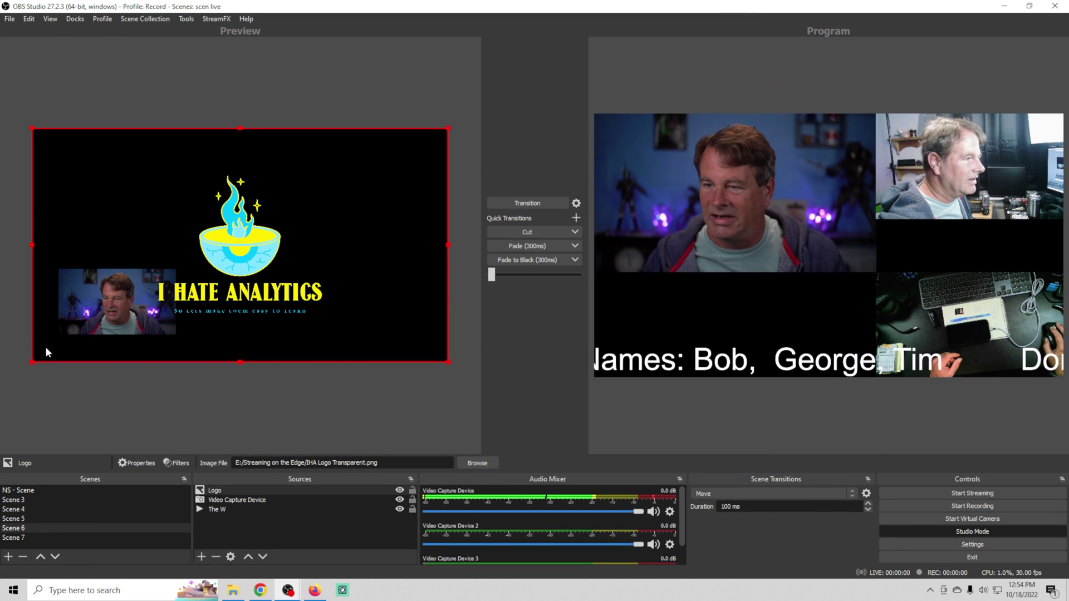
drag(32, 362, 338, 209)
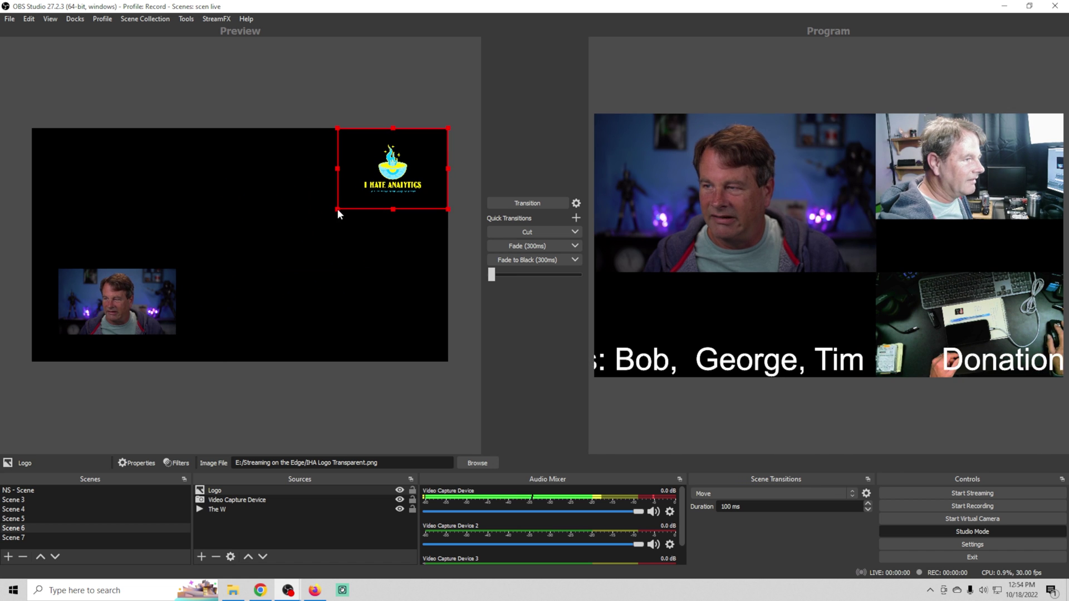
Add a new Text (GDI+) source to Scene 6 containing a first name followed by an exclamation mark
click(202, 556)
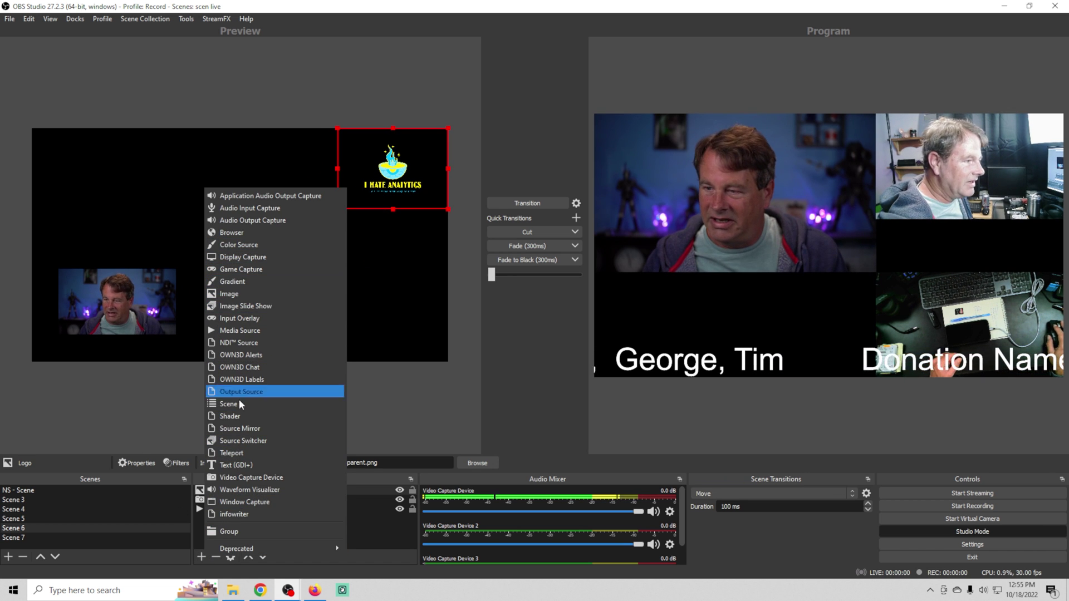
click(238, 463)
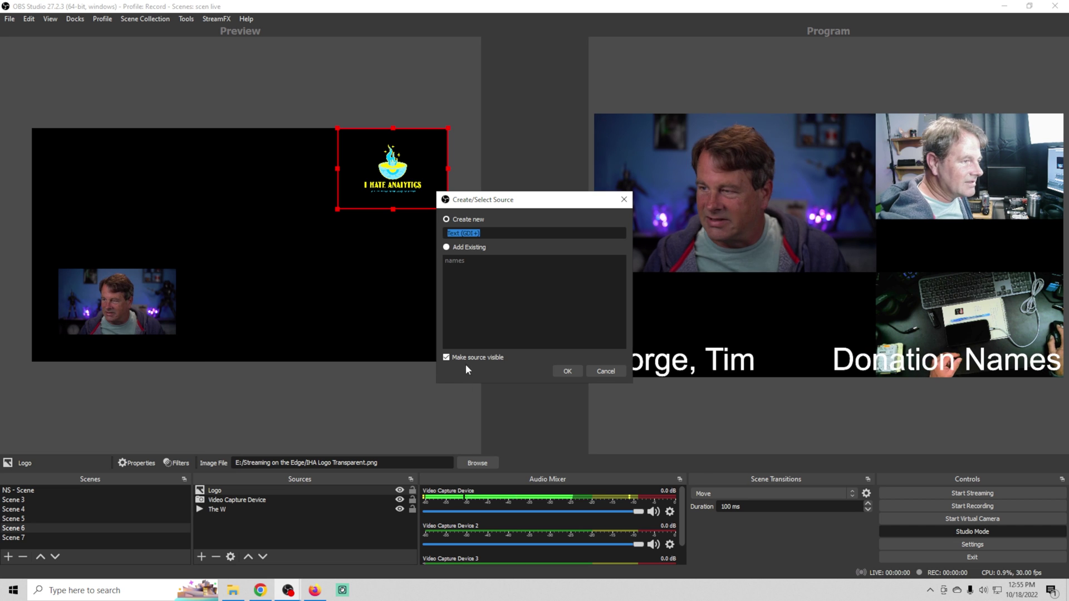
click(560, 373)
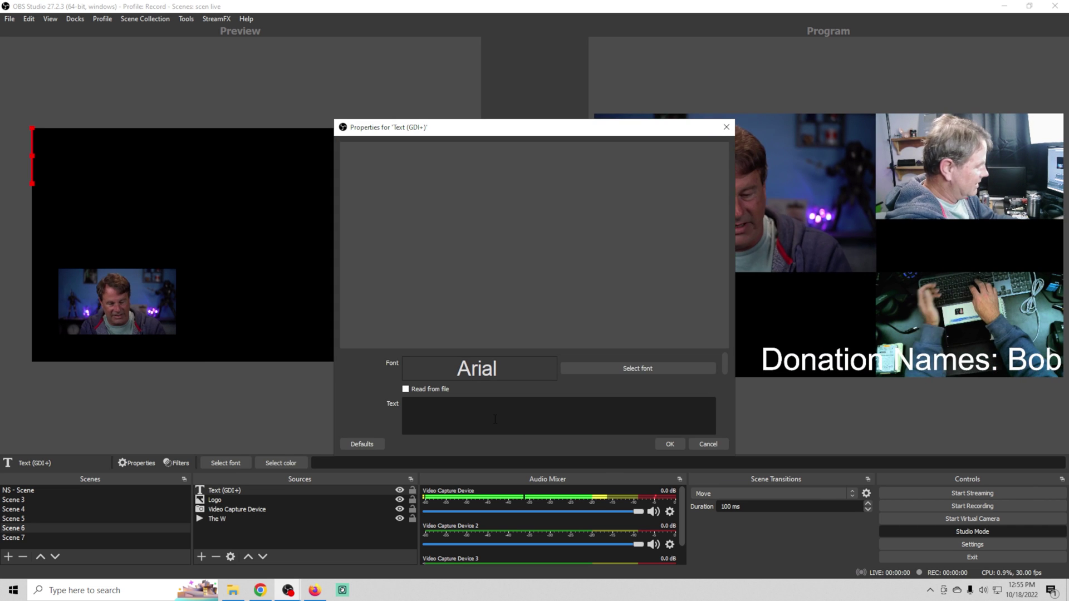
text(Frank!)
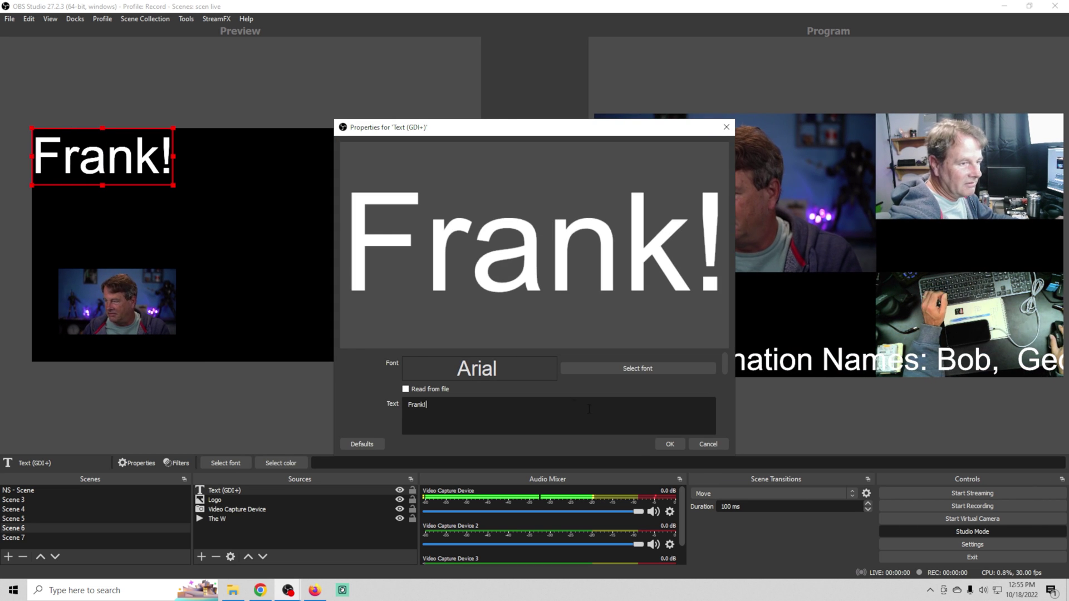
click(668, 444)
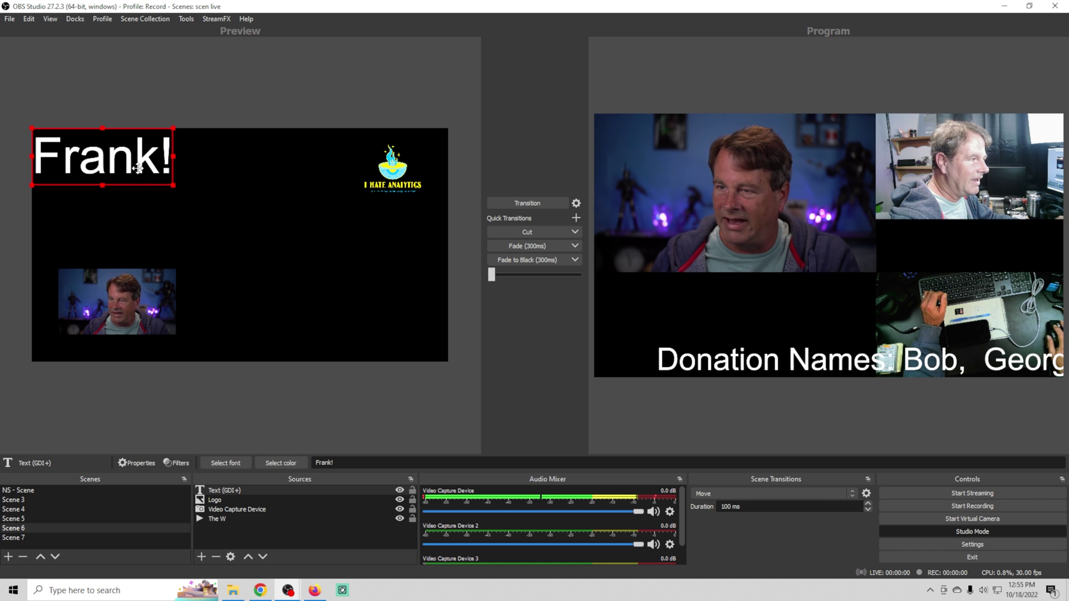
Move the new name text beneath the logo in Scene 6 and scale it down to about the logo's width
drag(137, 167, 405, 228)
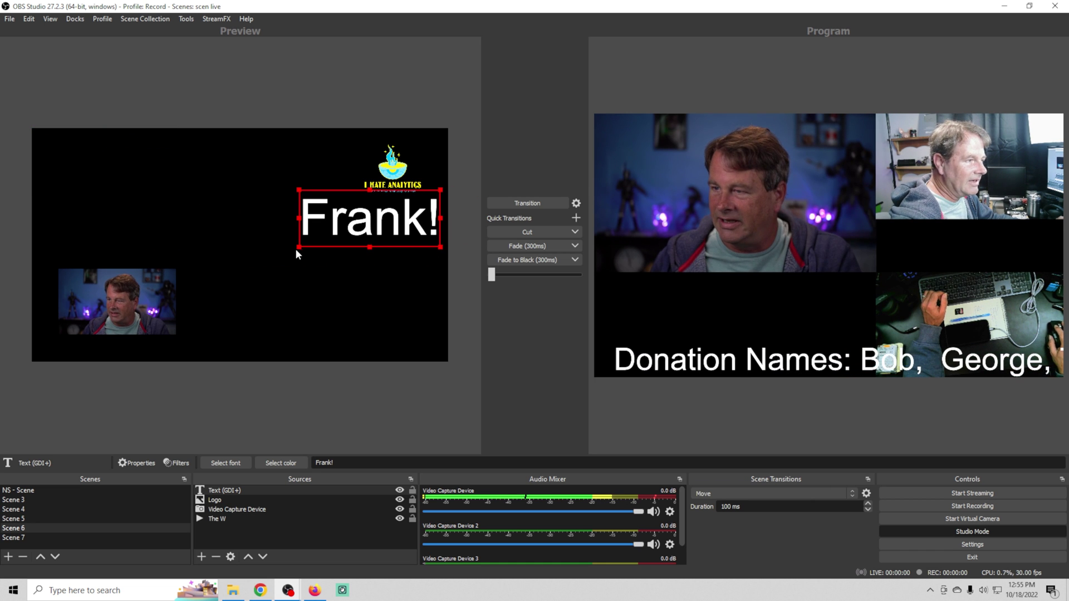
drag(299, 248, 378, 211)
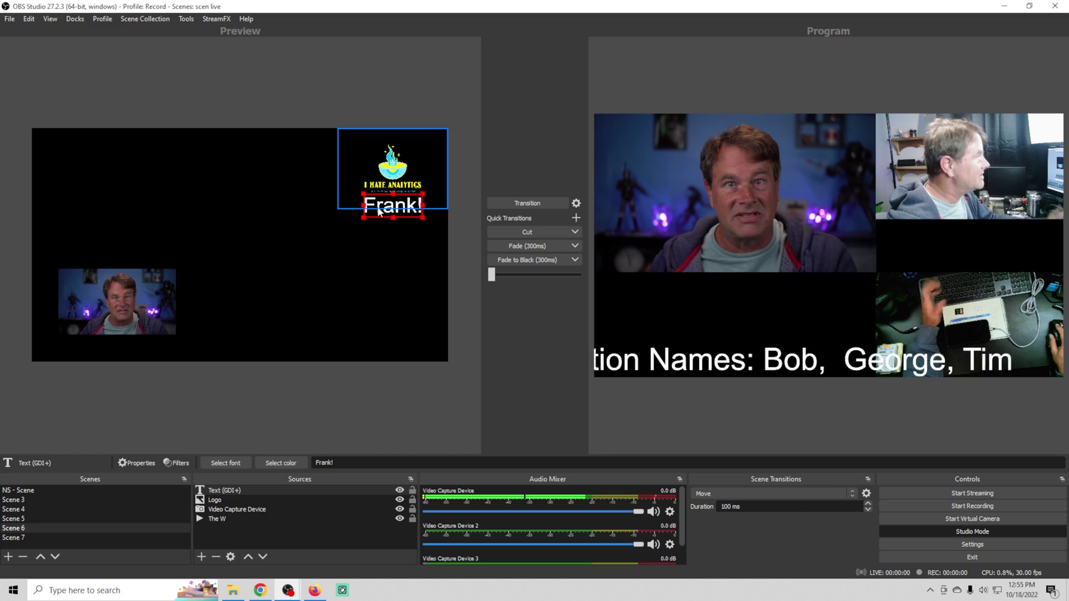
Transition Scene 6 to the live program, and send Scene 4 live with the hex sting quick transition
click(526, 203)
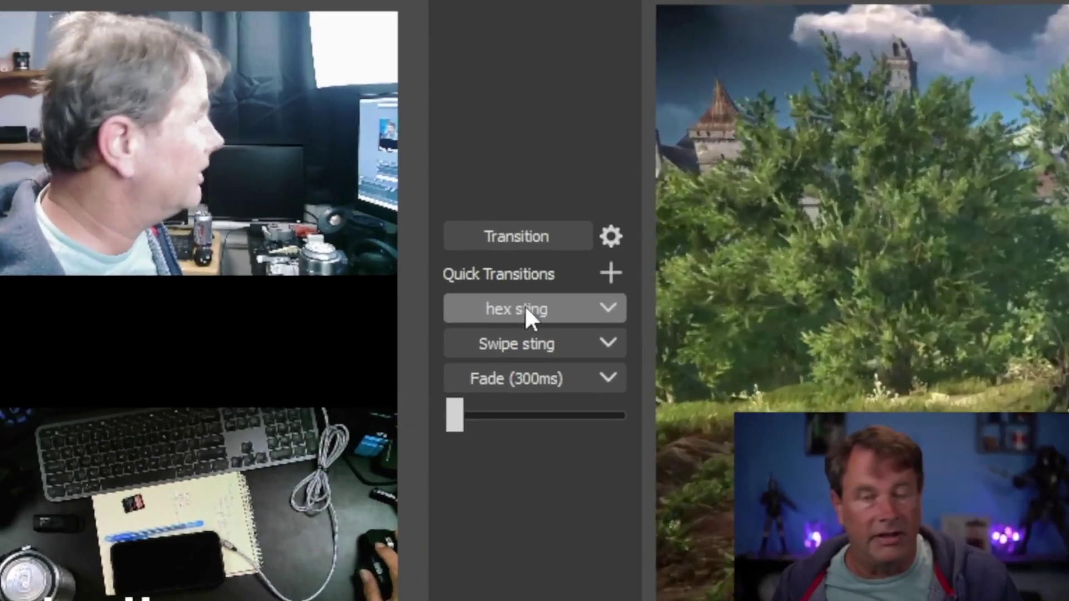
click(524, 308)
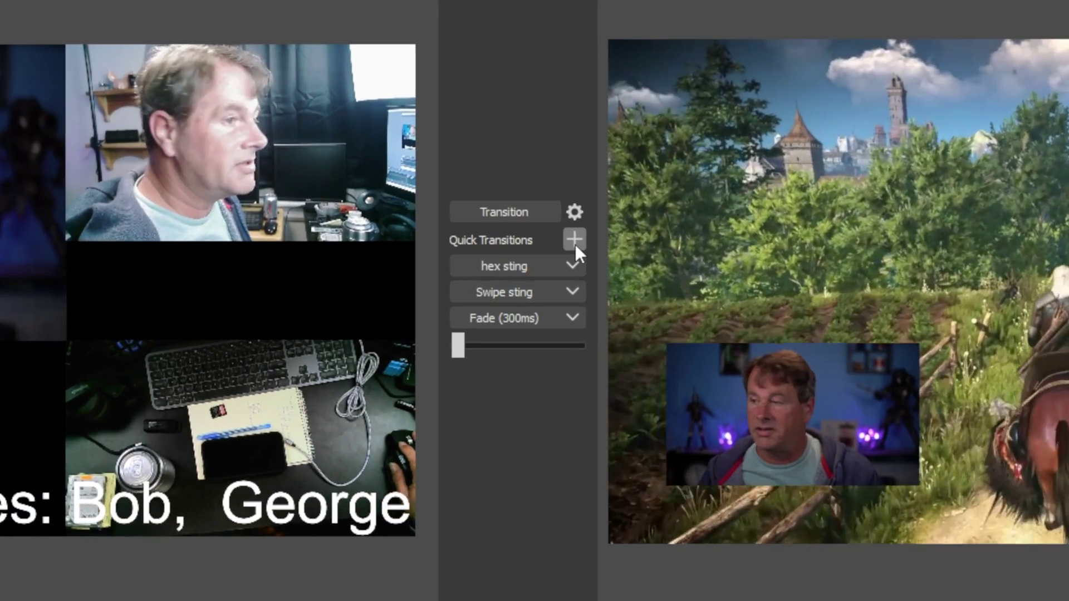
Add a 300 ms Move quick transition and use it to send Scene 4 to the live program
click(575, 246)
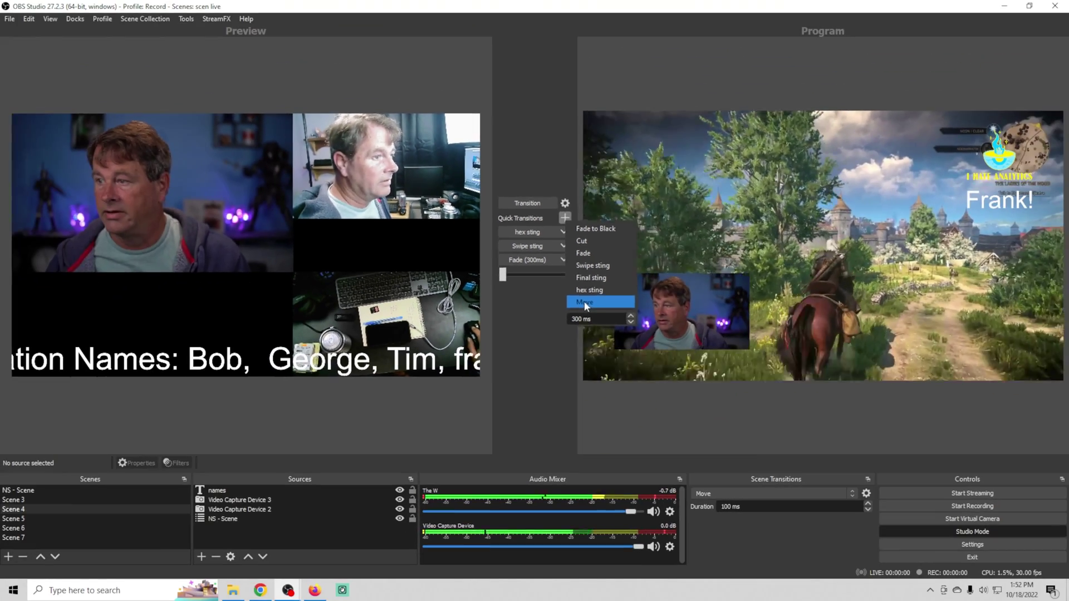
click(583, 301)
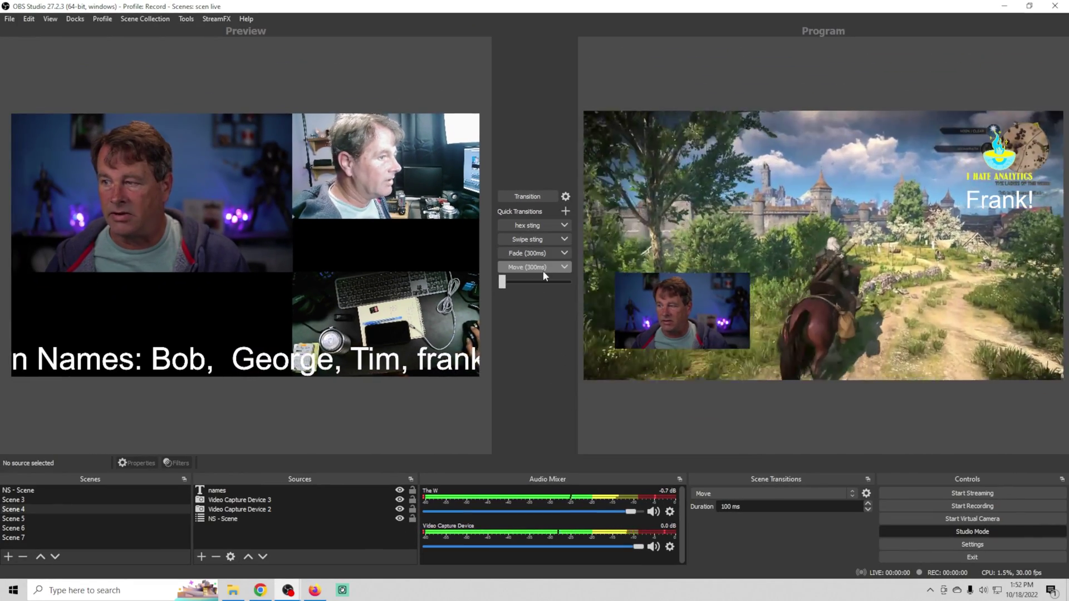
click(533, 270)
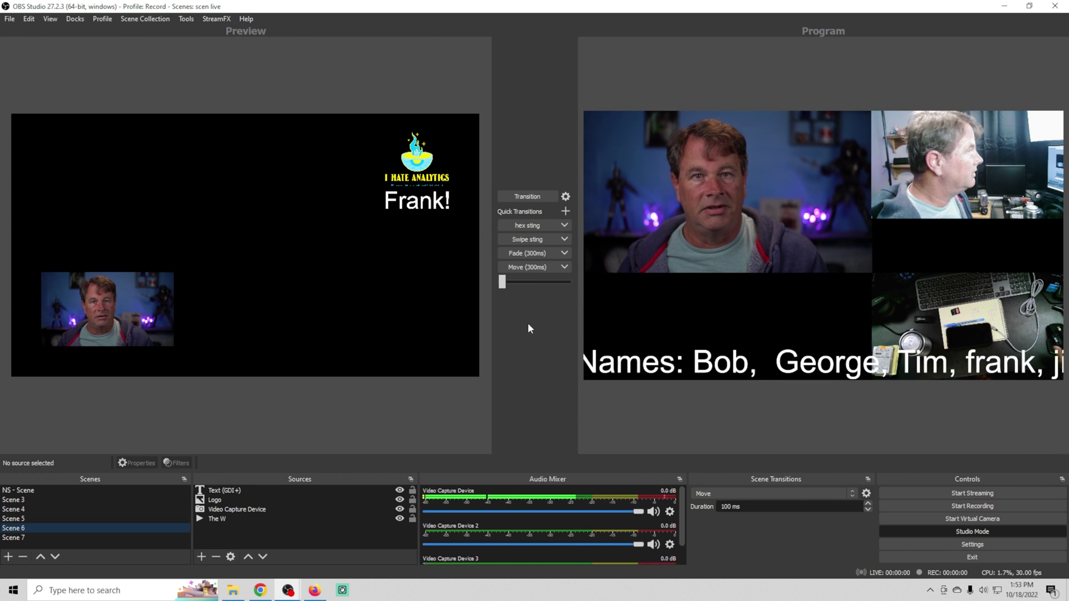
Add a Final sting quick transition and use it to send Scene 6 to the live program
click(565, 212)
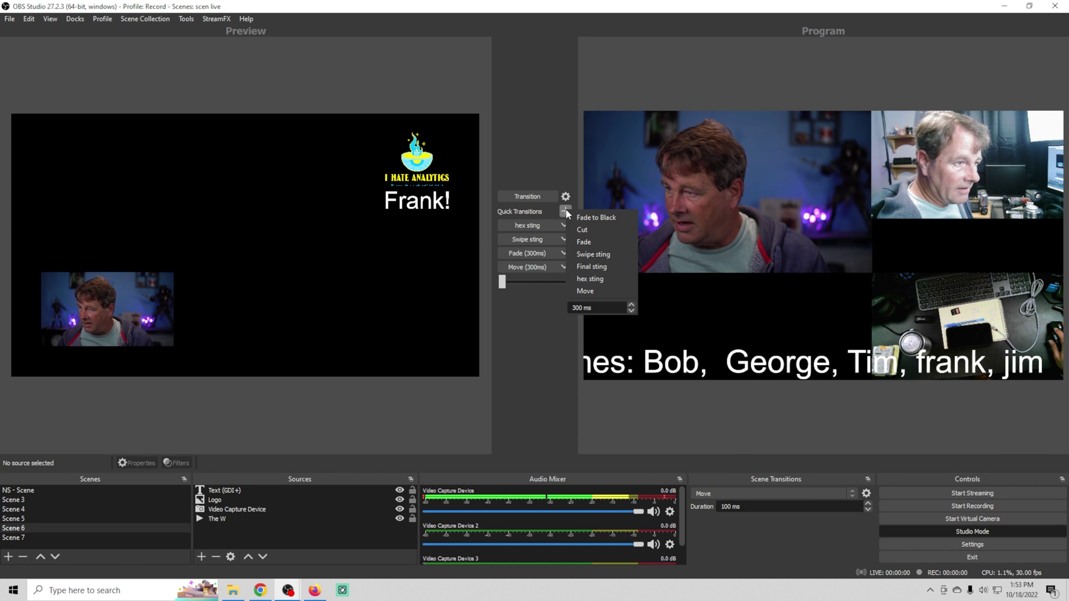
click(600, 266)
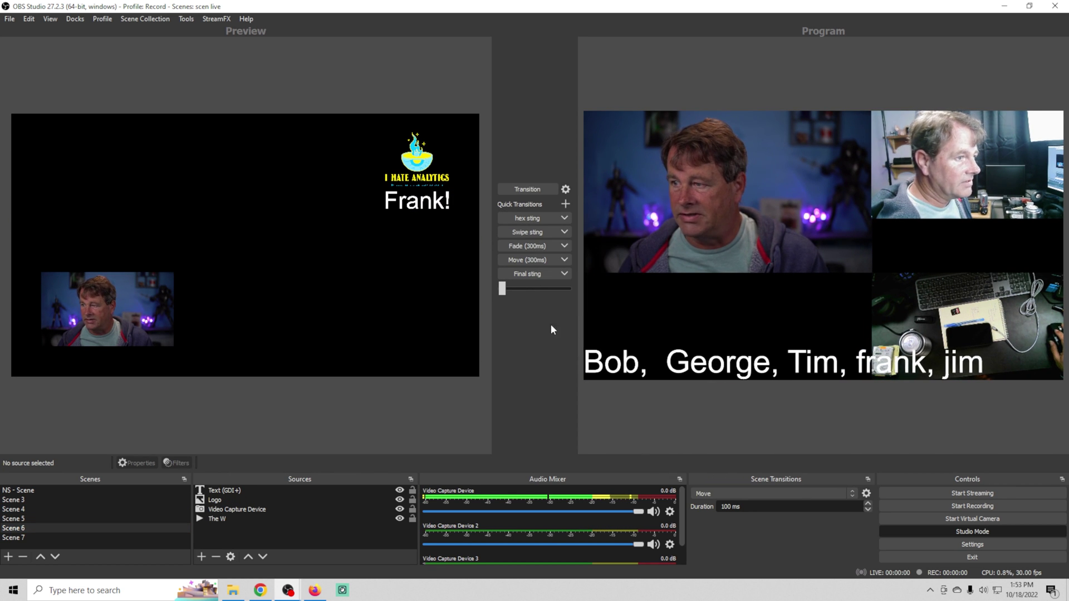
click(531, 272)
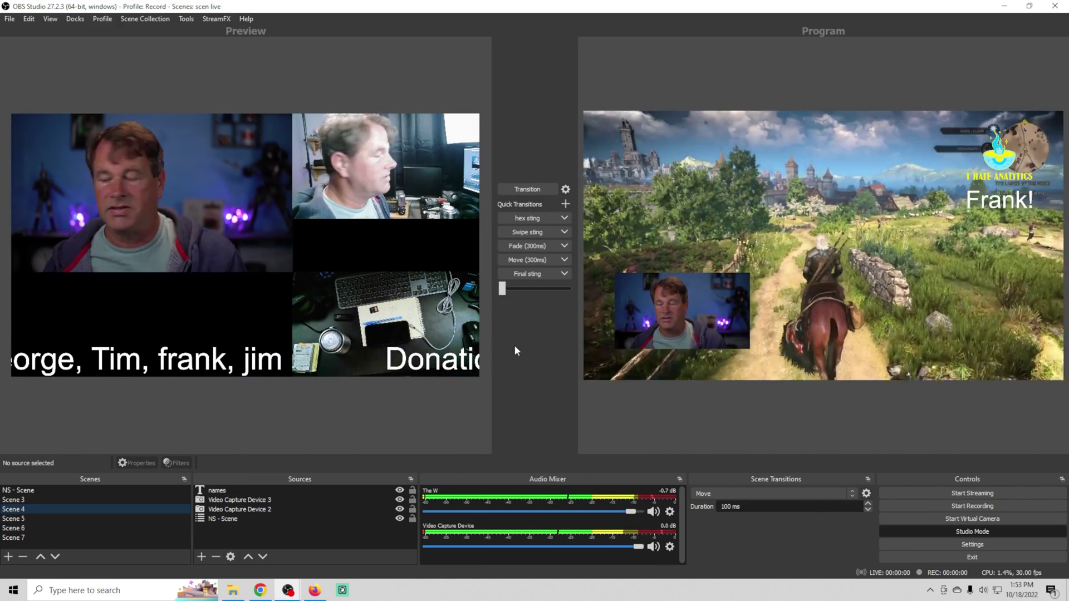
Send Scene 4 to the live program with the hex sting quick transition
click(510, 220)
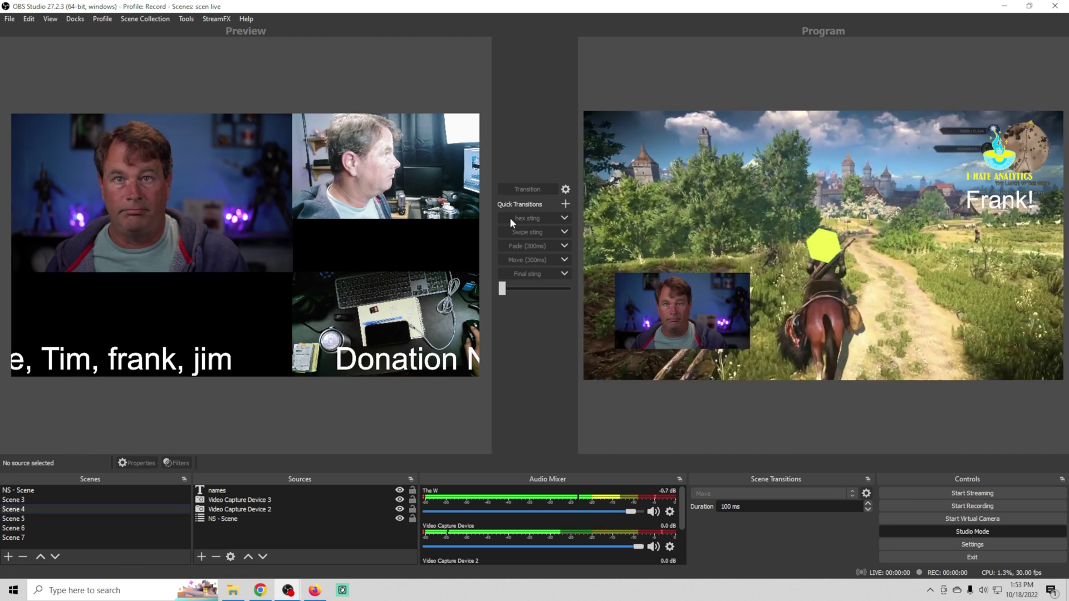